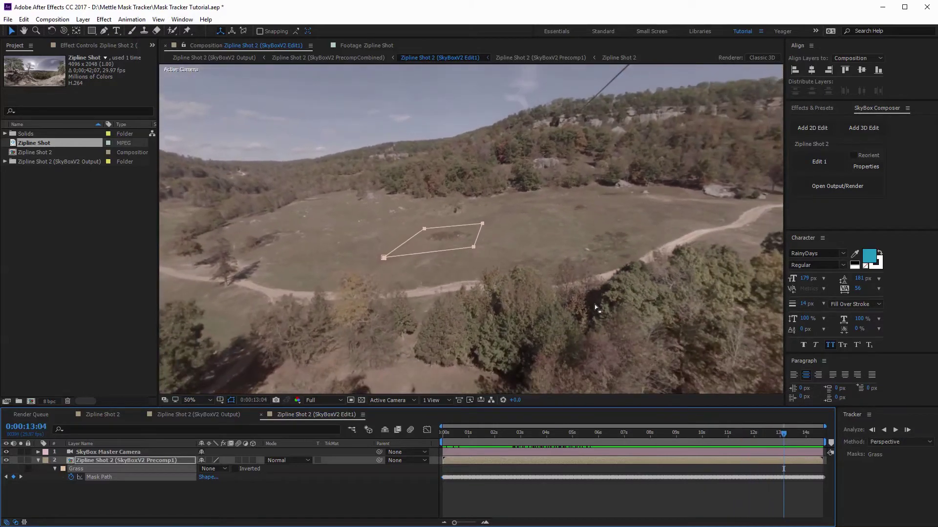
Step: Toggle the Patch precomp layer's visibility to compare the grass field with and without the patch
{"action": "key", "text": "comma"}
{"action": "key", "text": "comma"}
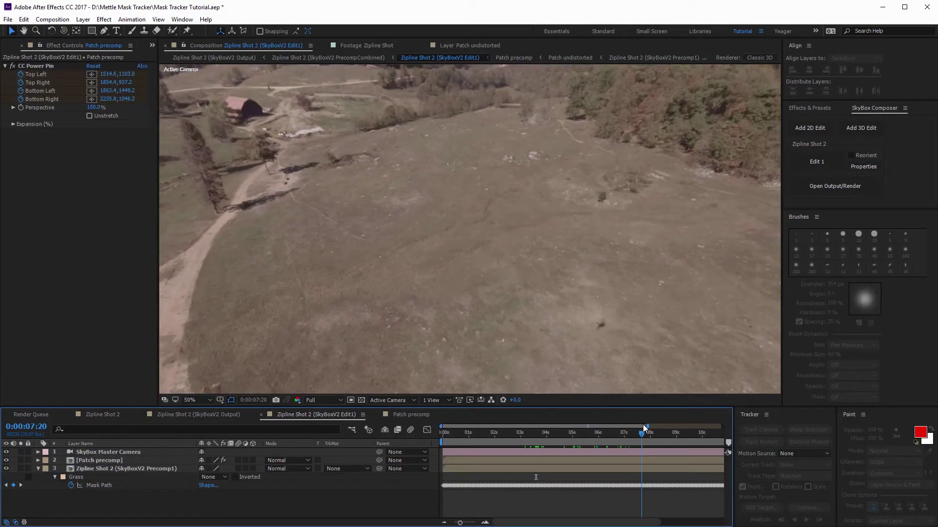
{"action": "left_click", "coordinate": [7, 461]}
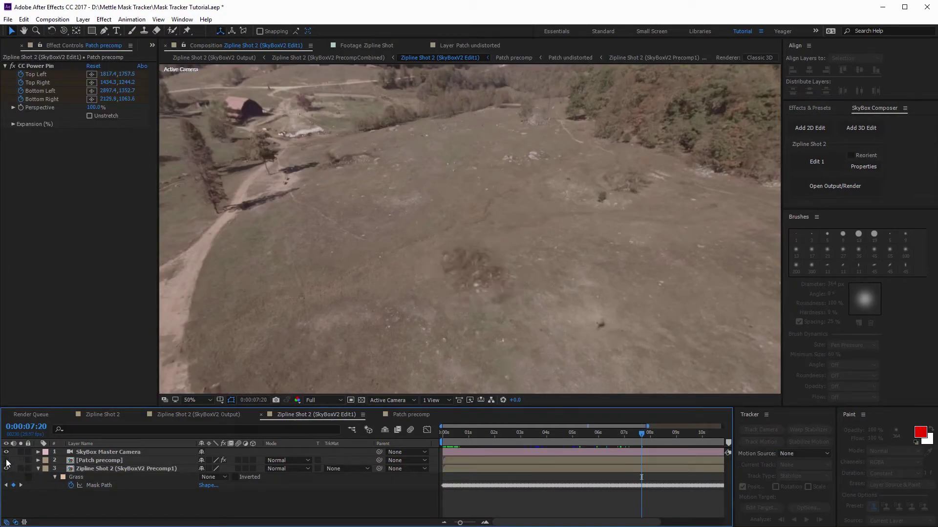
{"action": "left_click", "coordinate": [7, 461]}
{"action": "left_click", "coordinate": [6, 461]}
{"action": "left_click", "coordinate": [7, 461]}
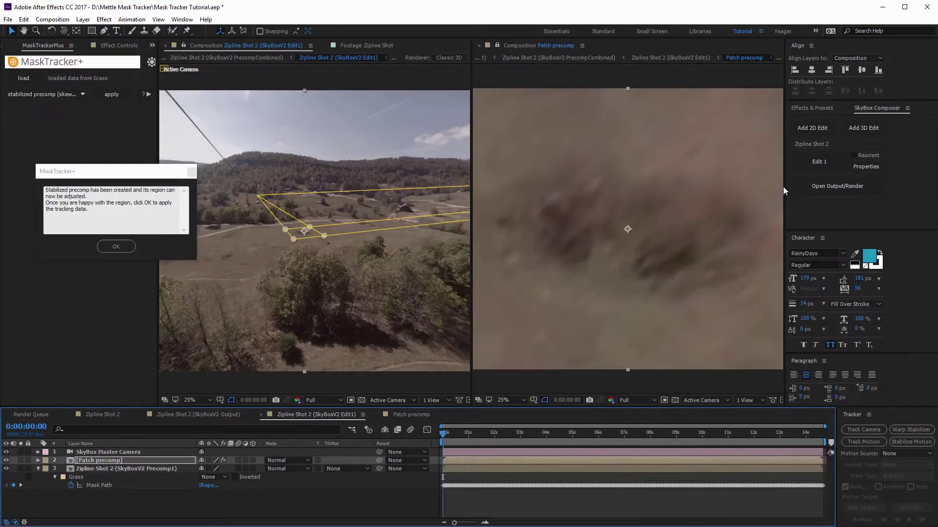
Step: Clone clean grass over the dark spot on the Patch undistorted layer and adjust the stabilized precomp's region in the Edit1 composition
{"action": "left_click_drag", "start_coordinate": [783, 186], "coordinate": [837, 187]}
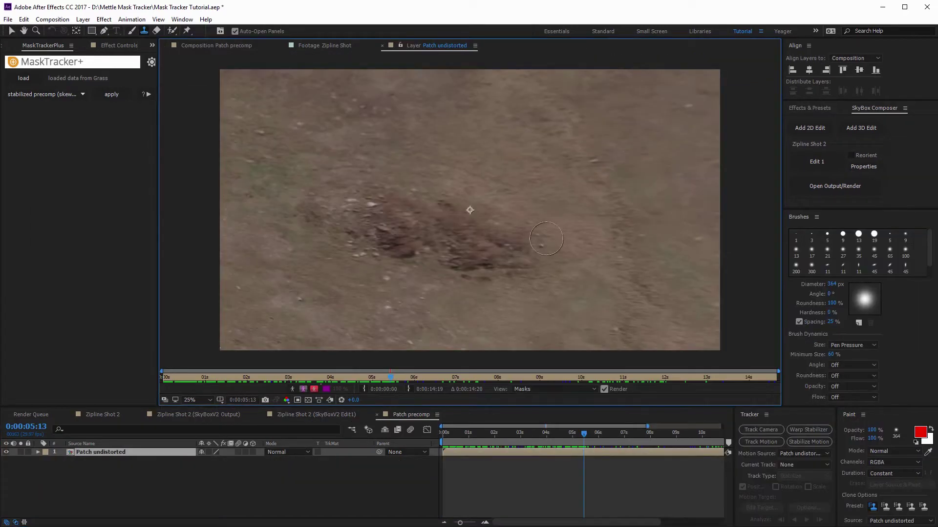
{"action": "mouse_move", "coordinate": [559, 201]}
{"action": "left_mouse_down"}
{"action": "mouse_move", "coordinate": [505, 278]}
{"action": "mouse_move", "coordinate": [503, 227]}
{"action": "mouse_move", "coordinate": [452, 279]}
{"action": "mouse_move", "coordinate": [467, 203]}
{"action": "mouse_move", "coordinate": [448, 212]}
{"action": "mouse_move", "coordinate": [443, 275]}
{"action": "mouse_move", "coordinate": [534, 274]}
{"action": "mouse_move", "coordinate": [502, 202]}
{"action": "mouse_move", "coordinate": [503, 240]}
{"action": "mouse_move", "coordinate": [470, 265]}
{"action": "left_mouse_up"}
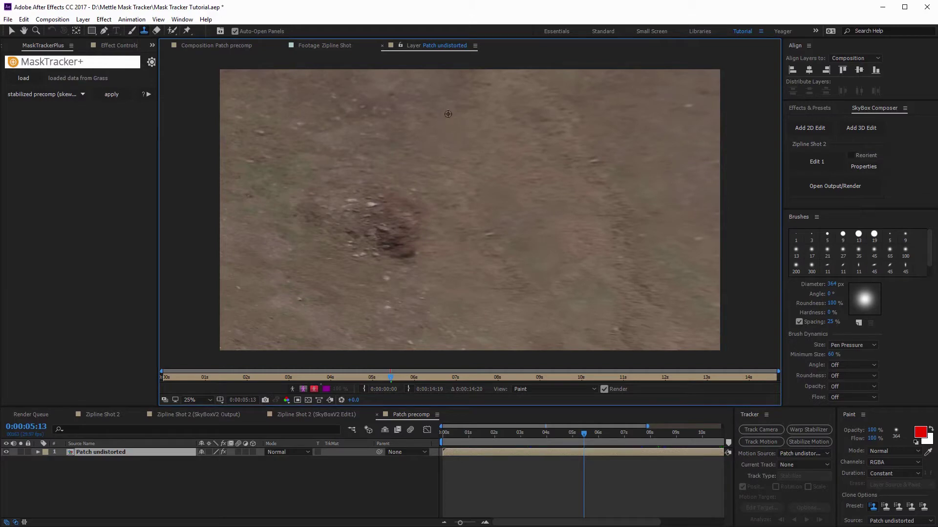
{"action": "left_click_drag", "start_coordinate": [393, 199], "coordinate": [386, 219]}
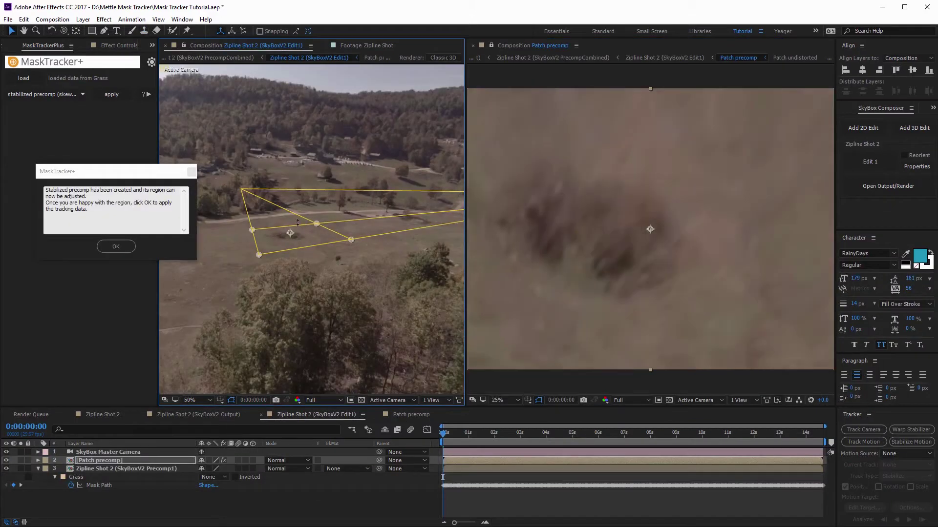
{"action": "left_click_drag", "start_coordinate": [297, 222], "coordinate": [247, 240]}
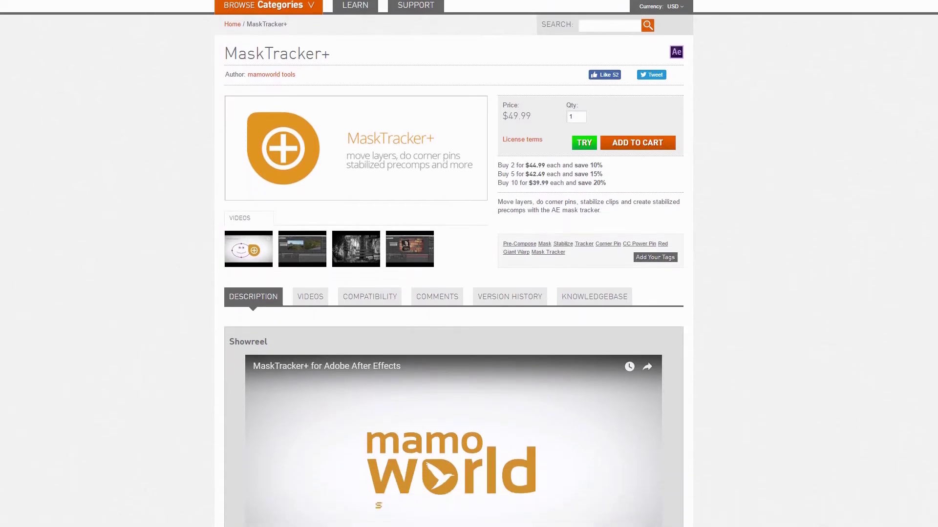
Step: Switch to the web browser and read the MaskTracker+ product page down to its description and feature list
{"action": "scroll", "coordinate": [469, 264], "scroll_direction": "down", "scroll_amount": 3}
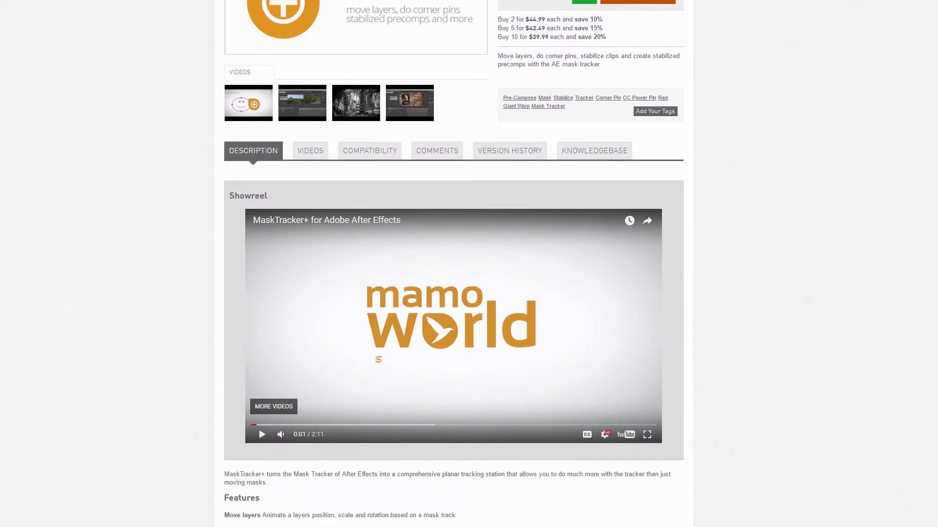
{"action": "scroll", "coordinate": [468, 264], "scroll_direction": "down", "scroll_amount": 3}
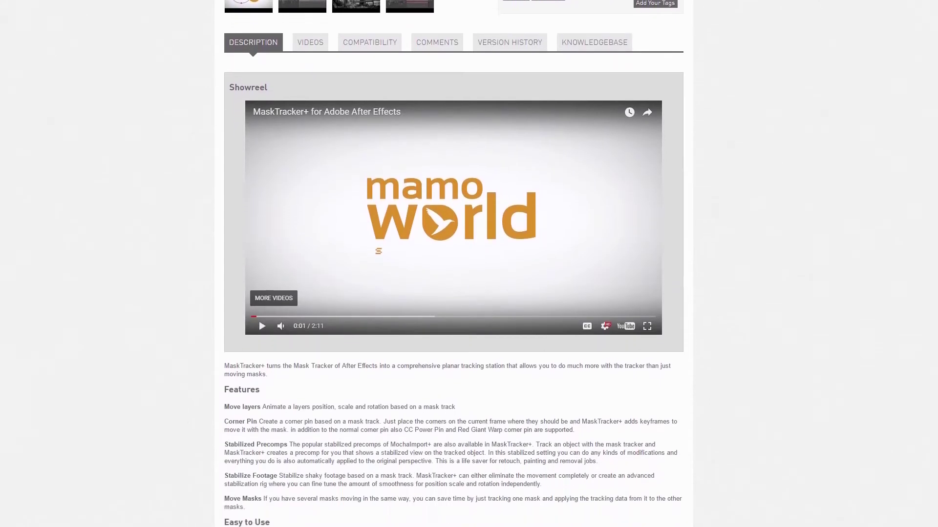
{"action": "scroll", "coordinate": [469, 264], "scroll_direction": "down", "scroll_amount": 3}
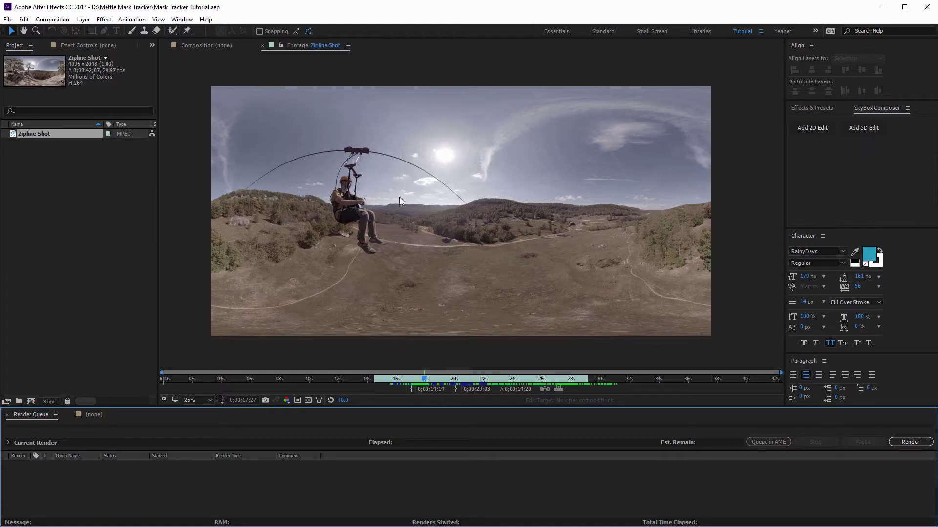
Step: Create a new composition from the Zipline Shot footage
{"action": "left_click_drag", "start_coordinate": [24, 133], "coordinate": [31, 401]}
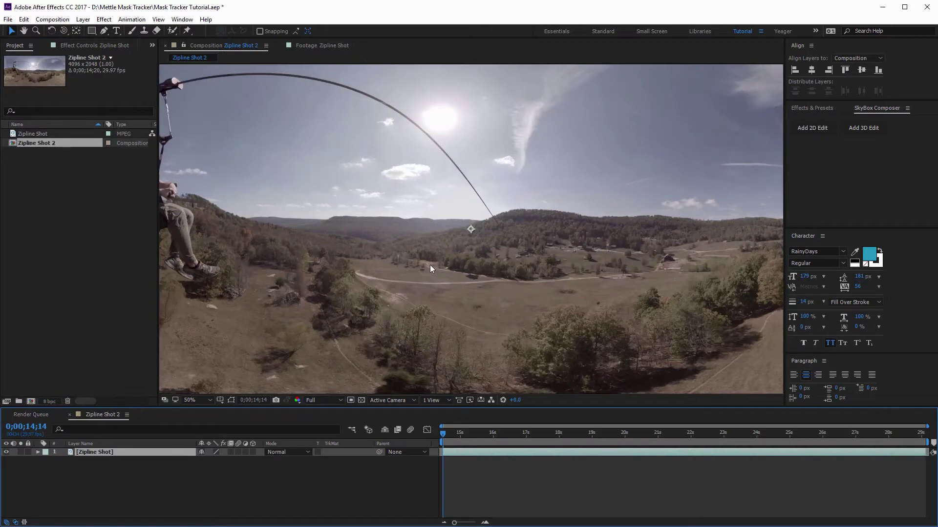
{"action": "key", "text": "comma"}
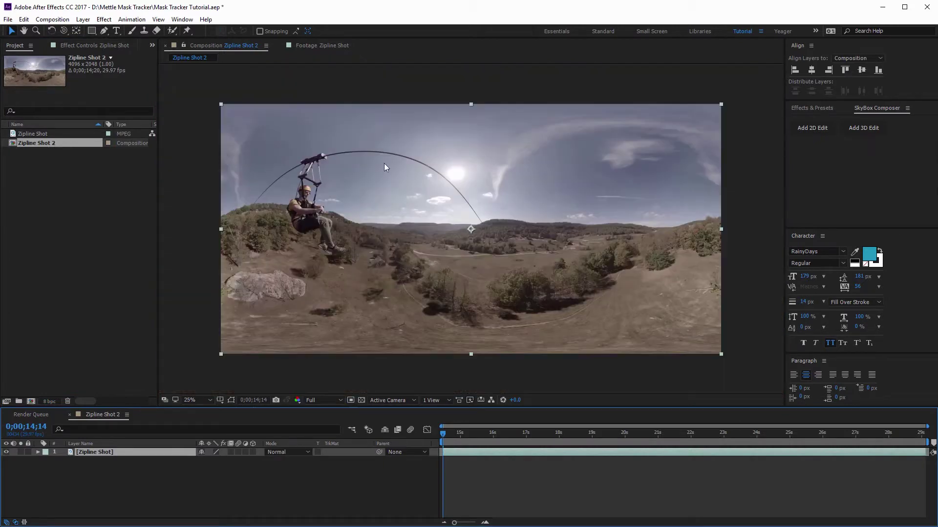
Step: Scrub through the 360 footage and examine the dark patch in the grass field up close
{"action": "left_click_drag", "start_coordinate": [444, 433], "coordinate": [557, 433]}
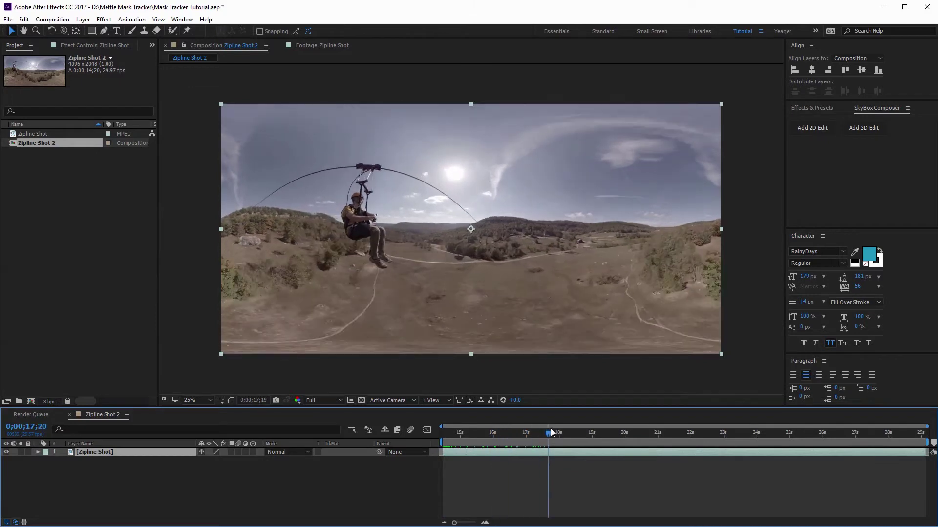
{"action": "key", "text": "period"}
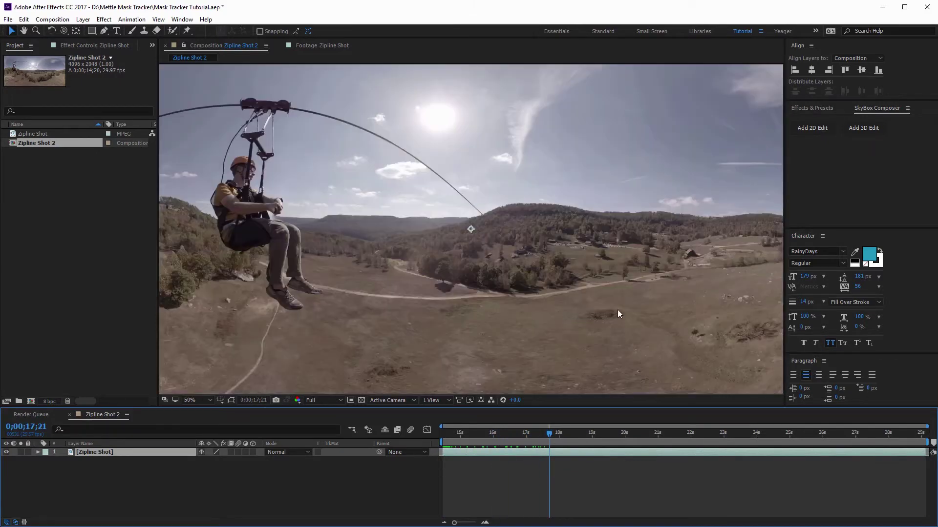
{"action": "left_click_drag", "start_coordinate": [618, 310], "coordinate": [466, 246]}
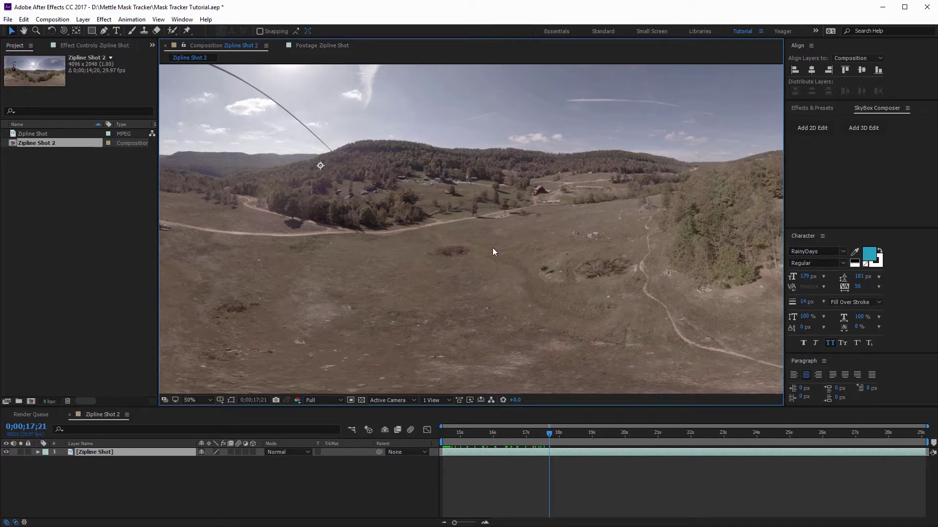
{"action": "key", "text": "comma"}
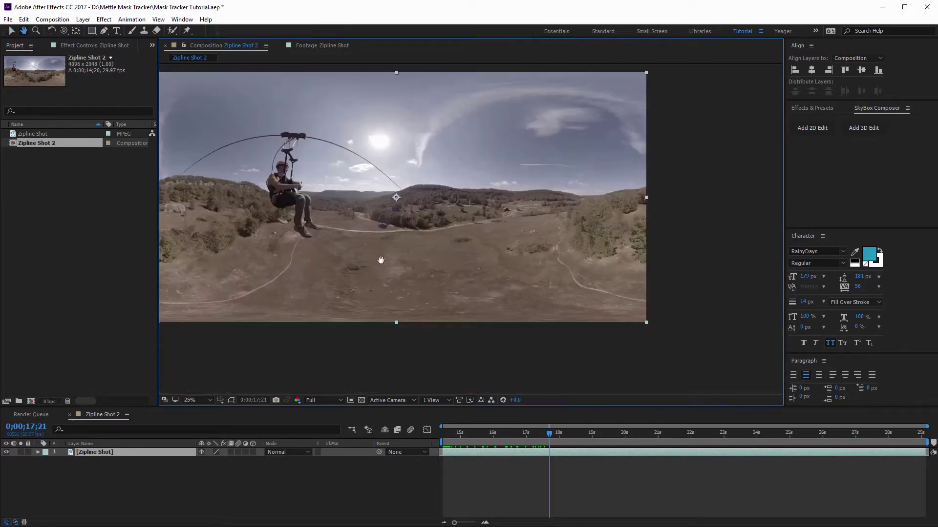
{"action": "left_click_drag", "start_coordinate": [549, 435], "coordinate": [641, 432]}
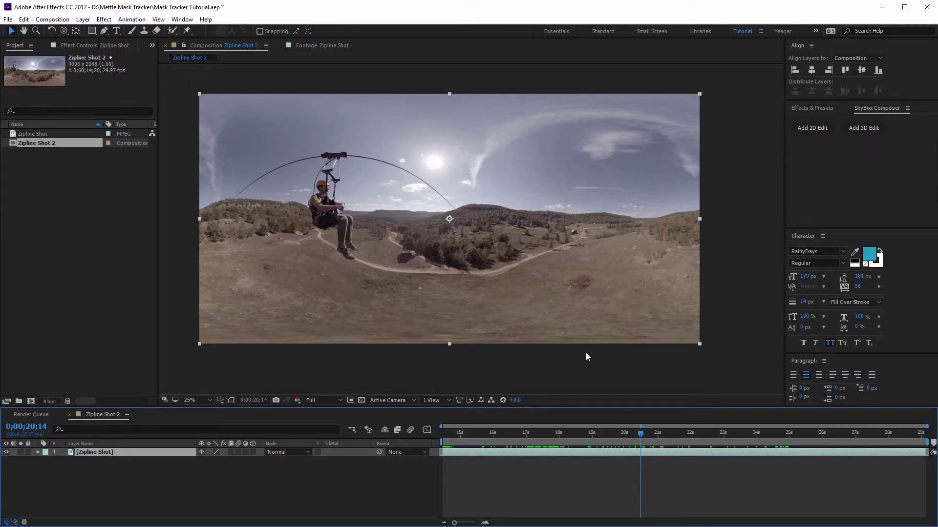
{"action": "left_click_drag", "start_coordinate": [640, 434], "coordinate": [590, 438]}
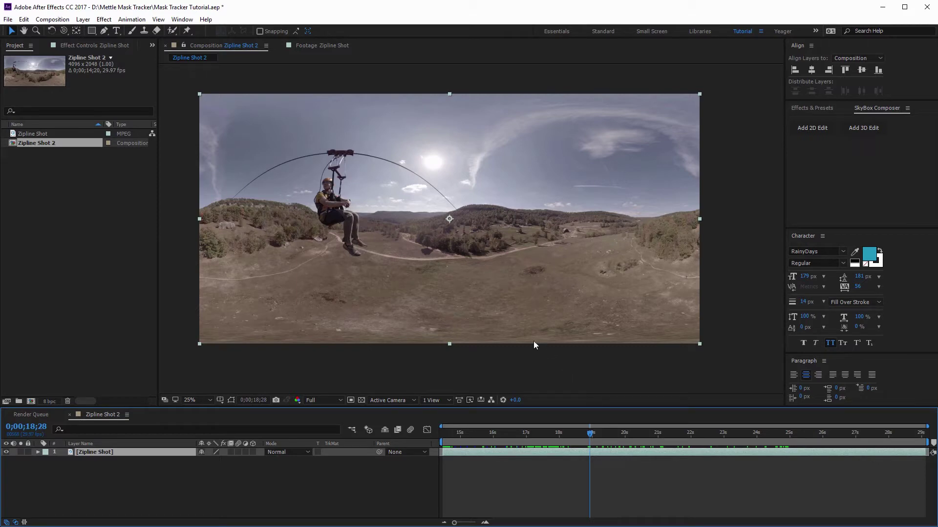
Step: Add a SkyBox Composer 2D edit for Zipline Shot 2 with a comp width of 4096 and a 16:9 aspect ratio
{"action": "left_click", "coordinate": [874, 106]}
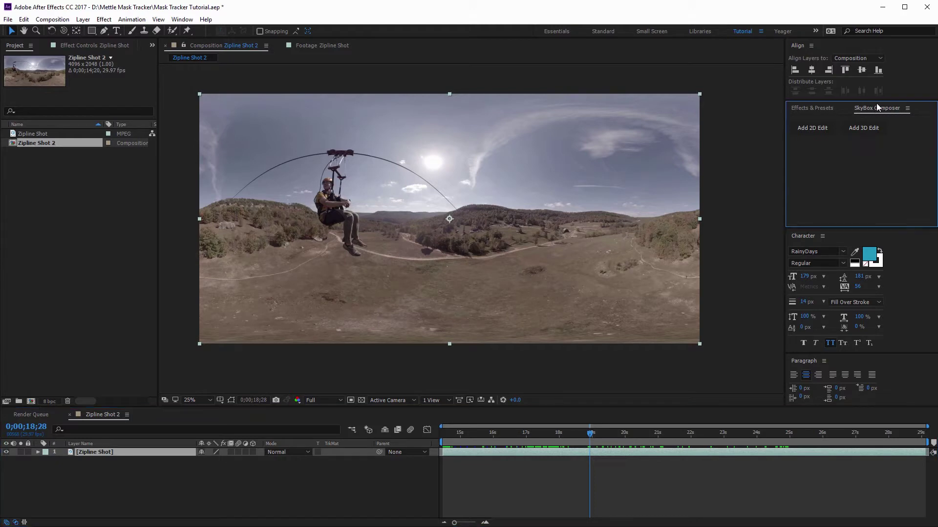
{"action": "left_click", "coordinate": [811, 128]}
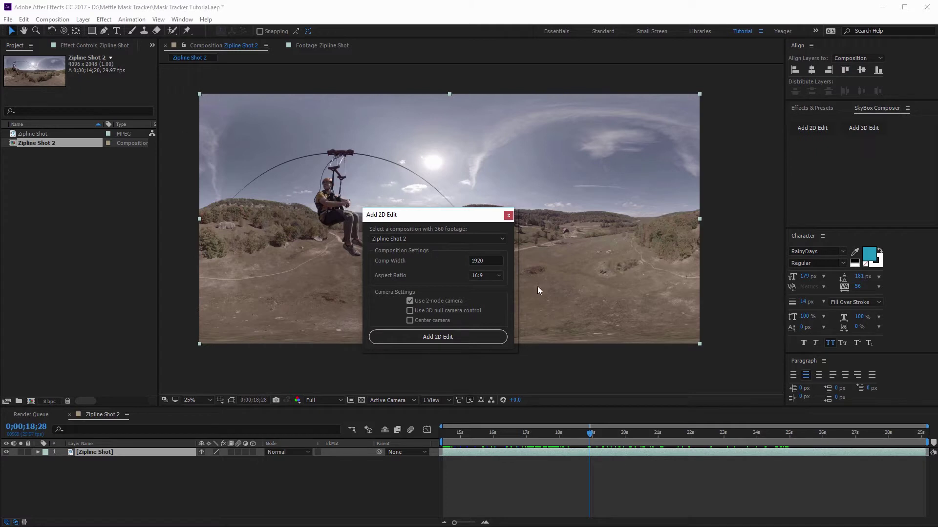
{"action": "left_click", "coordinate": [486, 261]}
{"action": "type", "text": "4096"}
{"action": "left_click", "coordinate": [435, 280]}
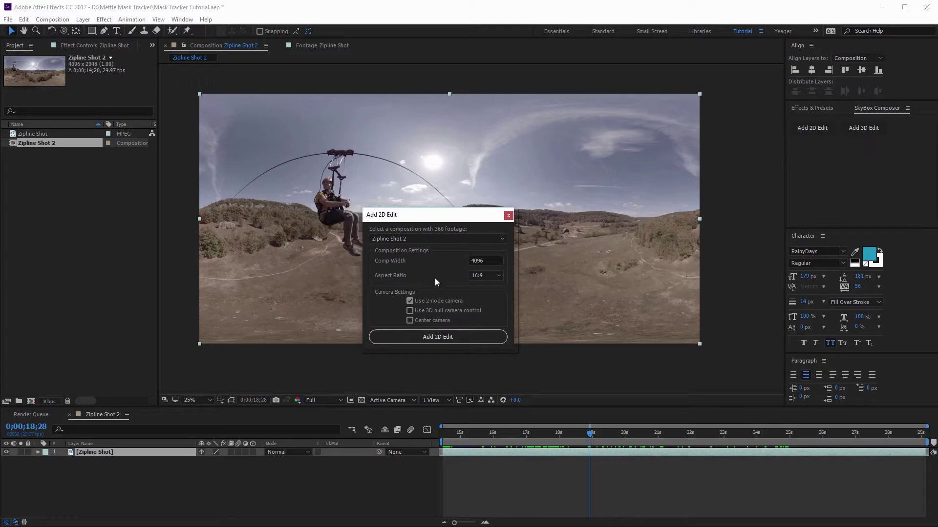
{"action": "left_click", "coordinate": [438, 338]}
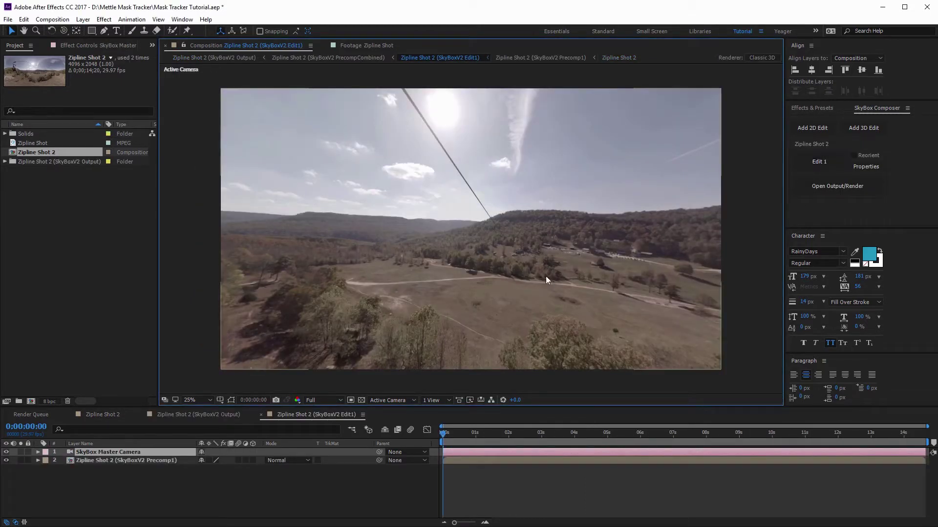
Step: Rotate the SkyBox Master Camera toward the dark grass patch and scrub the first seconds to check how it is framed
{"action": "key", "text": "c"}
{"action": "mouse_move", "coordinate": [495, 251]}
{"action": "left_mouse_down"}
{"action": "mouse_move", "coordinate": [488, 224]}
{"action": "mouse_move", "coordinate": [505, 249]}
{"action": "mouse_move", "coordinate": [489, 234]}
{"action": "left_mouse_up"}
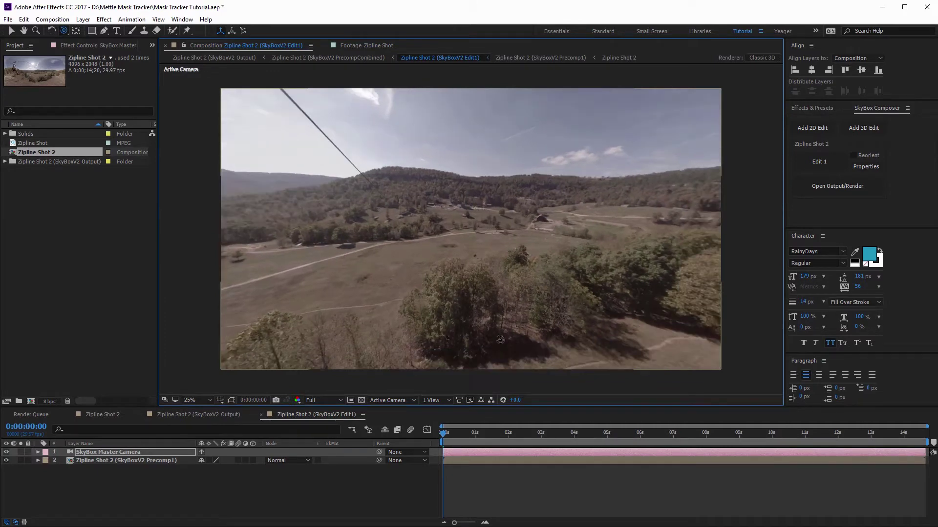
{"action": "left_click_drag", "start_coordinate": [446, 435], "coordinate": [502, 437]}
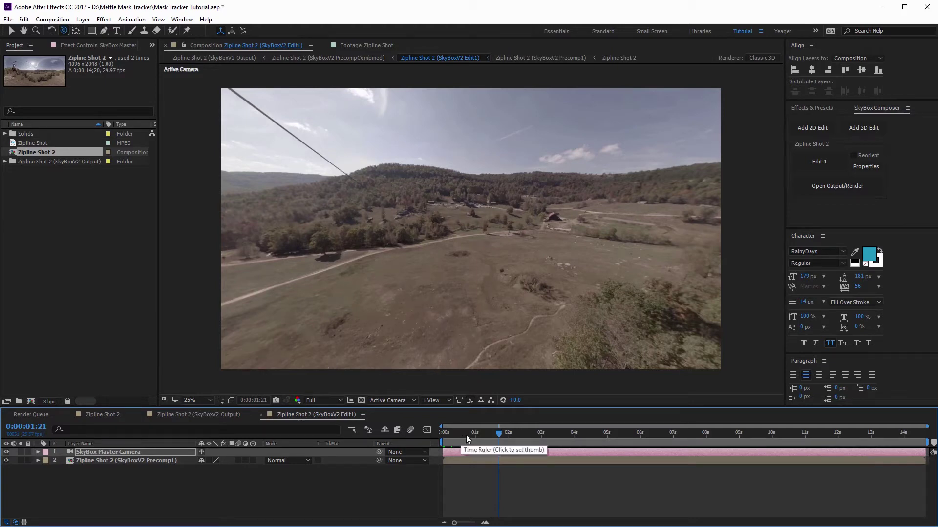
{"action": "left_click_drag", "start_coordinate": [474, 434], "coordinate": [442, 433]}
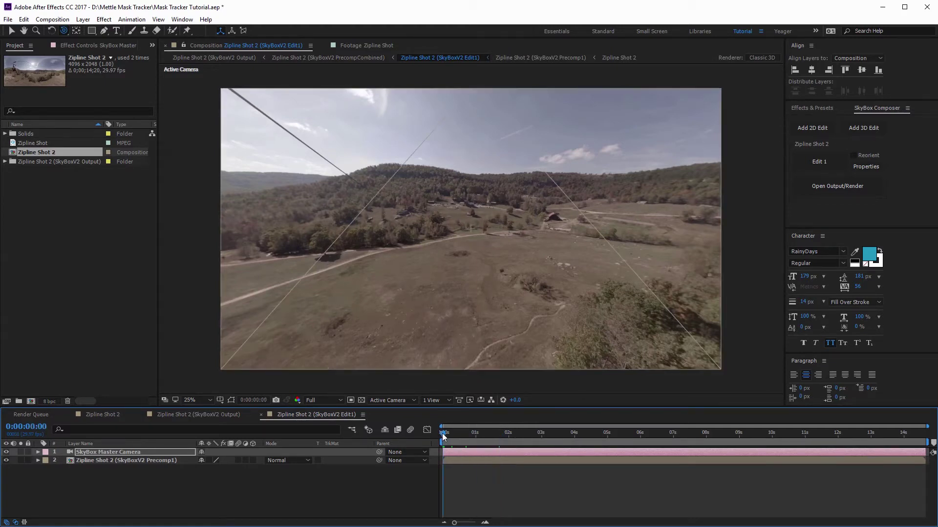
Step: Refine the SkyBox Master Camera's rotation at the first frame to bring the dark grass patch near the frame's centre
{"action": "left_click_drag", "start_coordinate": [469, 254], "coordinate": [475, 252]}
{"action": "key", "text": "period"}
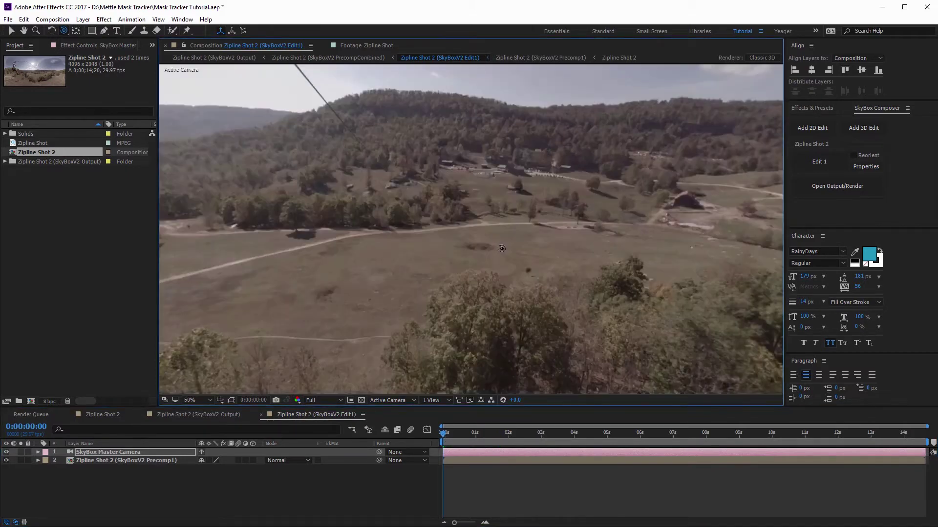
{"action": "left_click_drag", "start_coordinate": [316, 223], "coordinate": [419, 230]}
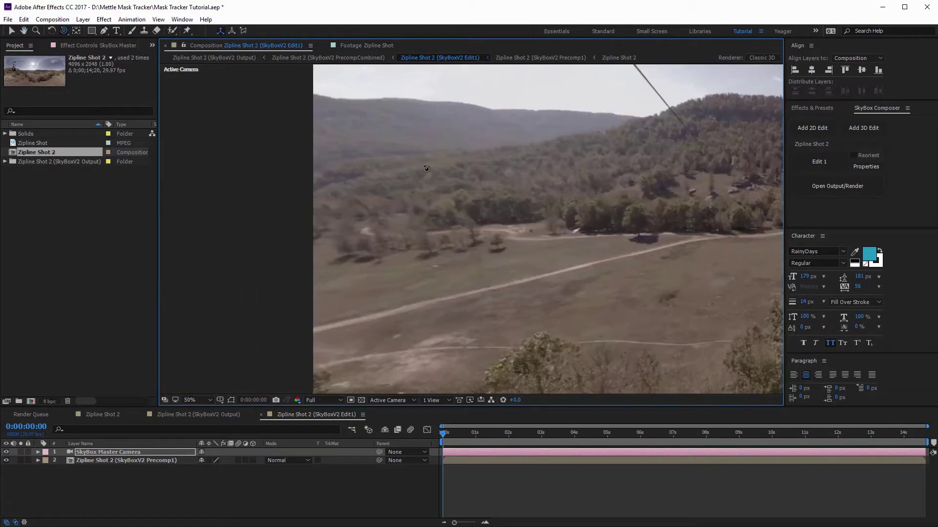
{"action": "key", "text": "comma"}
{"action": "key", "text": "h"}
{"action": "left_click_drag", "start_coordinate": [704, 241], "coordinate": [550, 245]}
{"action": "key", "text": "c"}
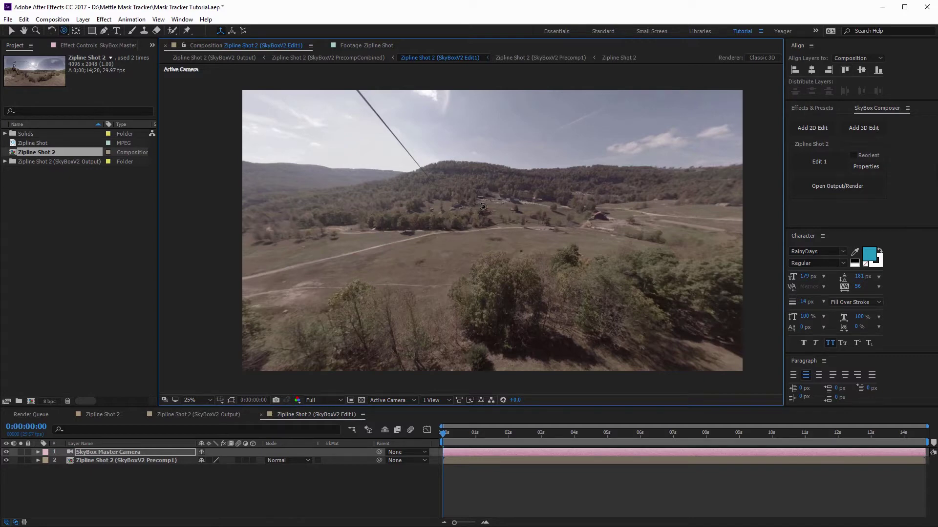
Step: Show the Title/Action Safe guides and rotate the camera so the dark patch sits on the centre mark
{"action": "left_click", "coordinate": [220, 400]}
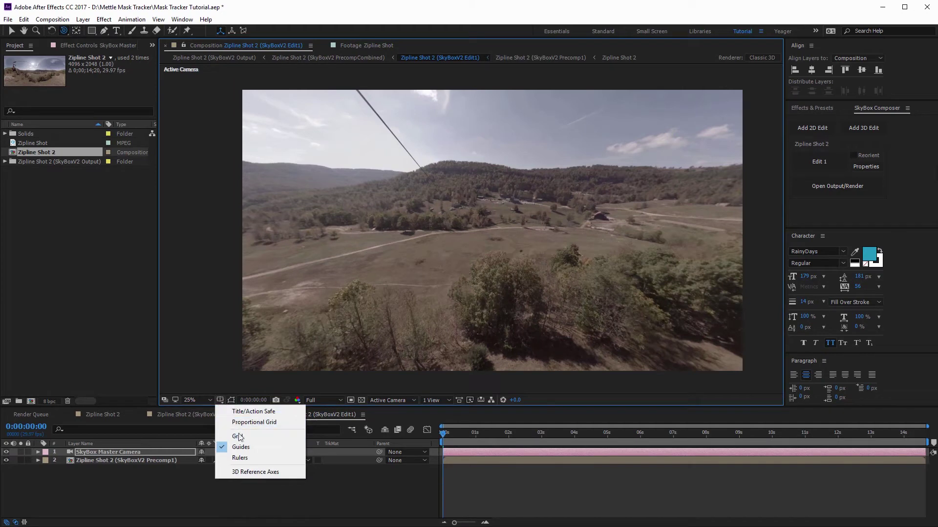
{"action": "left_click", "coordinate": [248, 415]}
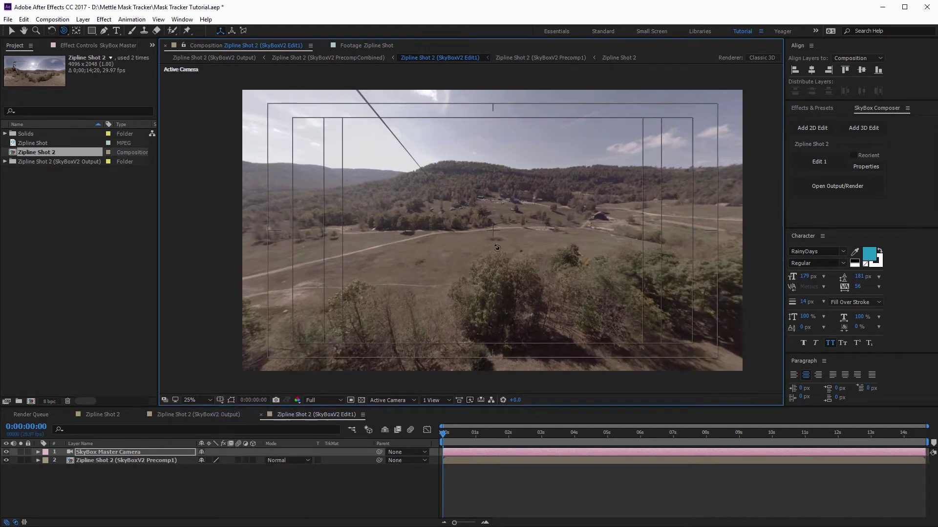
{"action": "scroll", "coordinate": [518, 272], "scroll_direction": "up", "scroll_amount": 3}
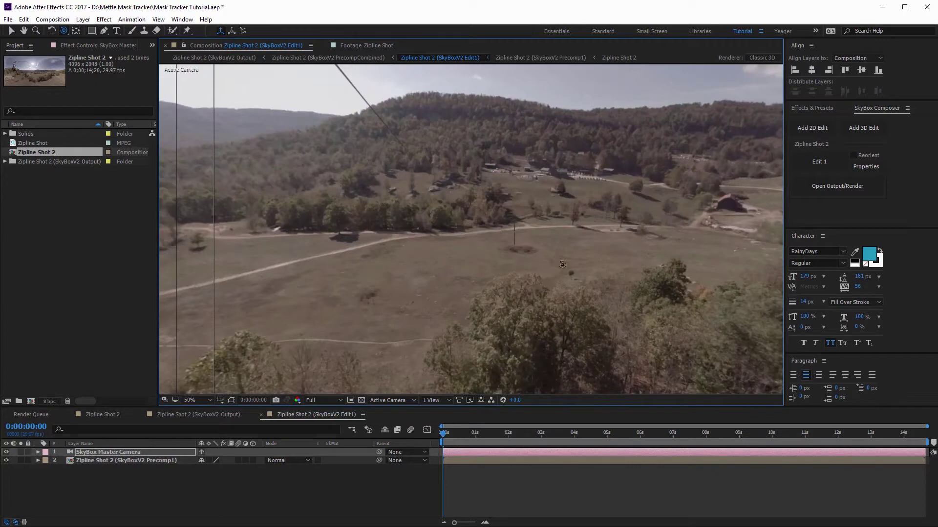
{"action": "left_click_drag", "start_coordinate": [557, 266], "coordinate": [555, 263]}
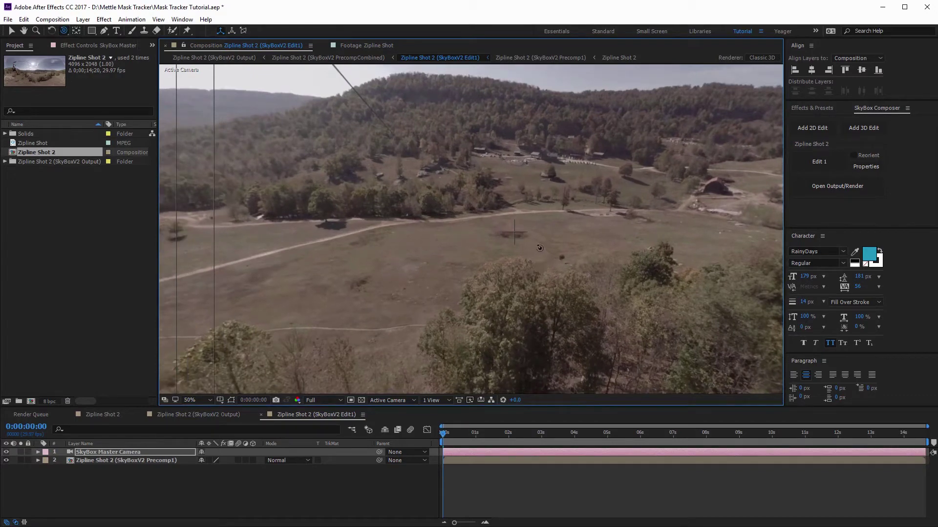
Step: Set an Orientation keyframe on the SkyBox Master Camera at 0:00:00:00 and advance to 0:00:05:02
{"action": "left_click", "coordinate": [38, 452]}
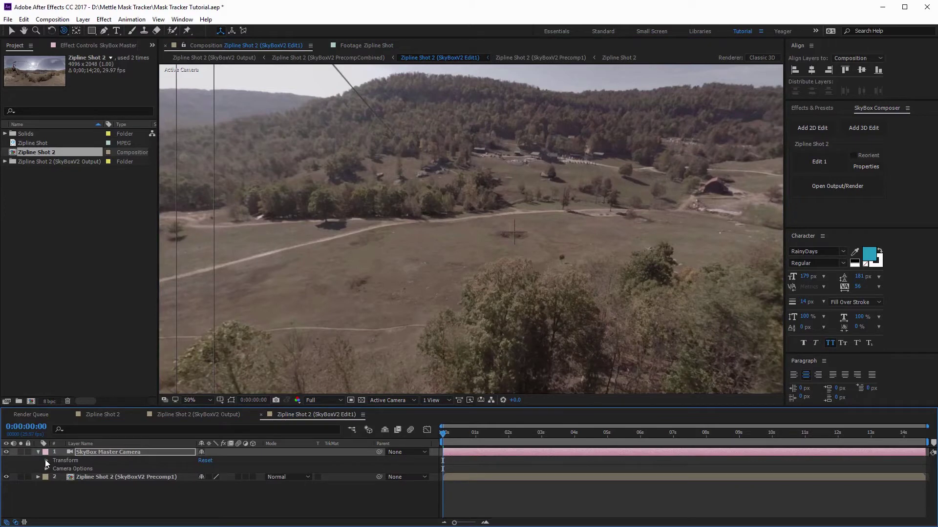
{"action": "left_click", "coordinate": [47, 461]}
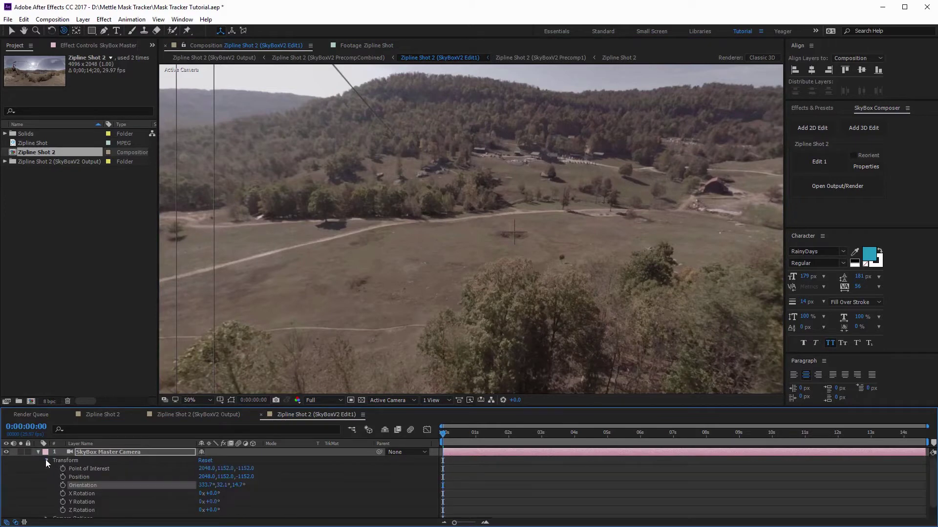
{"action": "left_click", "coordinate": [63, 485]}
{"action": "left_click_drag", "start_coordinate": [495, 435], "coordinate": [610, 441]}
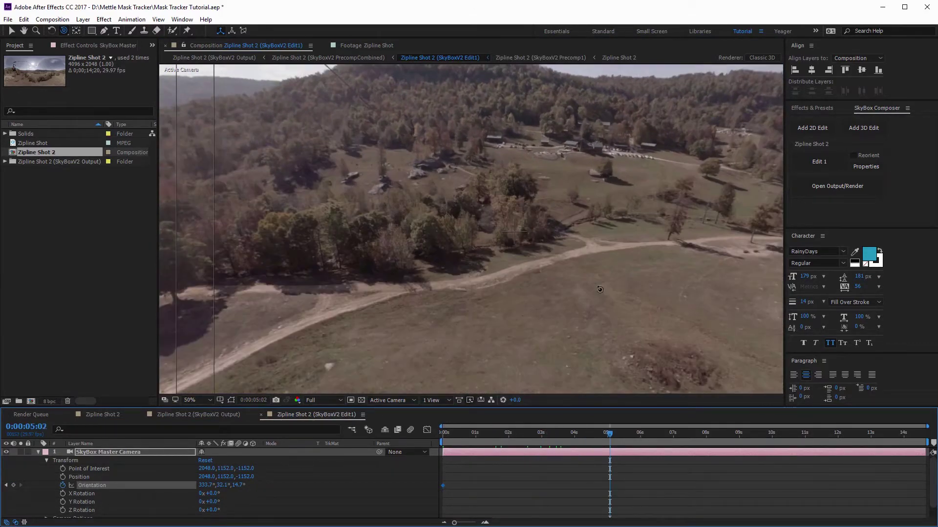
Step: Rotate the SkyBox Master Camera to centre the dark grass patch at 0:00:05:02 and 0:00:09:00, adding an Orientation keyframe at each time
{"action": "key", "text": "comma"}
{"action": "key", "text": "comma"}
{"action": "left_click_drag", "start_coordinate": [608, 308], "coordinate": [590, 301]}
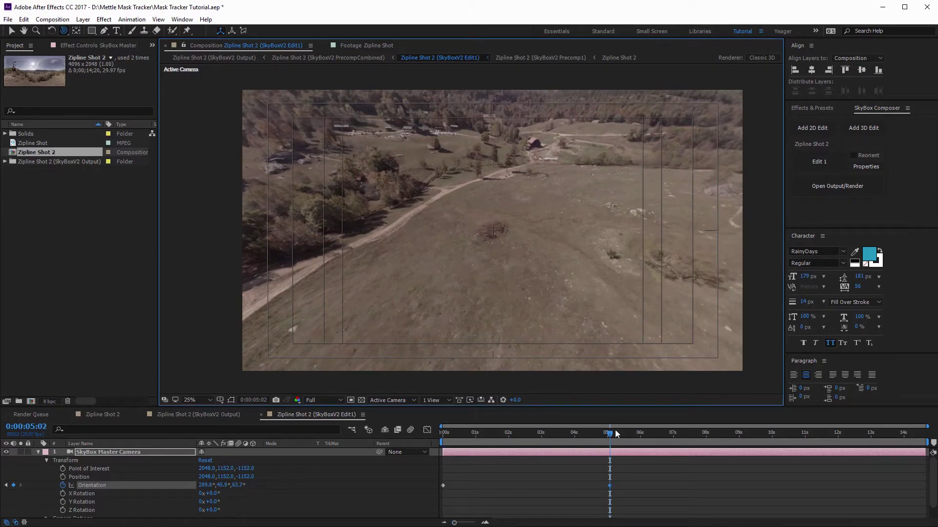
{"action": "left_click", "coordinate": [740, 435]}
{"action": "left_click_drag", "start_coordinate": [624, 236], "coordinate": [581, 241]}
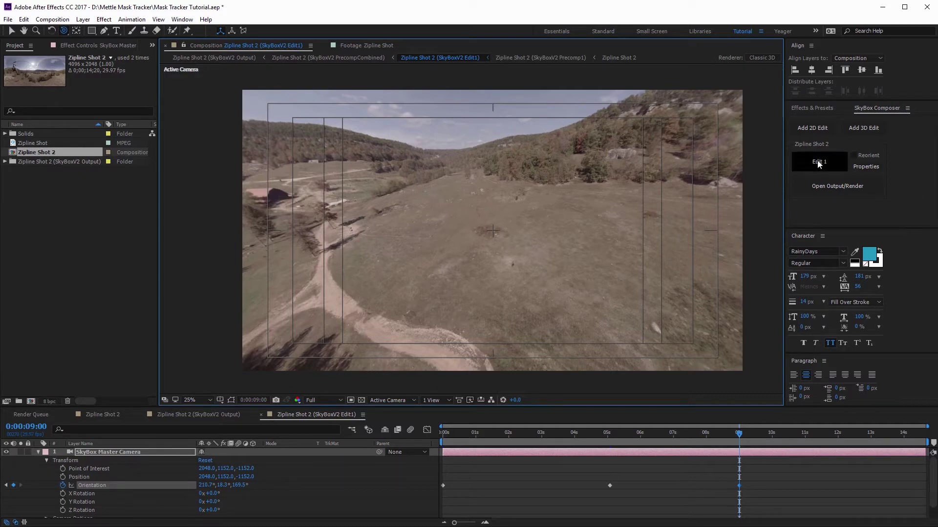
Step: Keyframe the SkyBox Master Camera's Orientation at 0:00:13:00 and 0:00:14:19 with the dark patch aligned to the centre mark
{"action": "left_click_drag", "start_coordinate": [784, 438], "coordinate": [871, 441]}
{"action": "left_click_drag", "start_coordinate": [582, 231], "coordinate": [578, 239]}
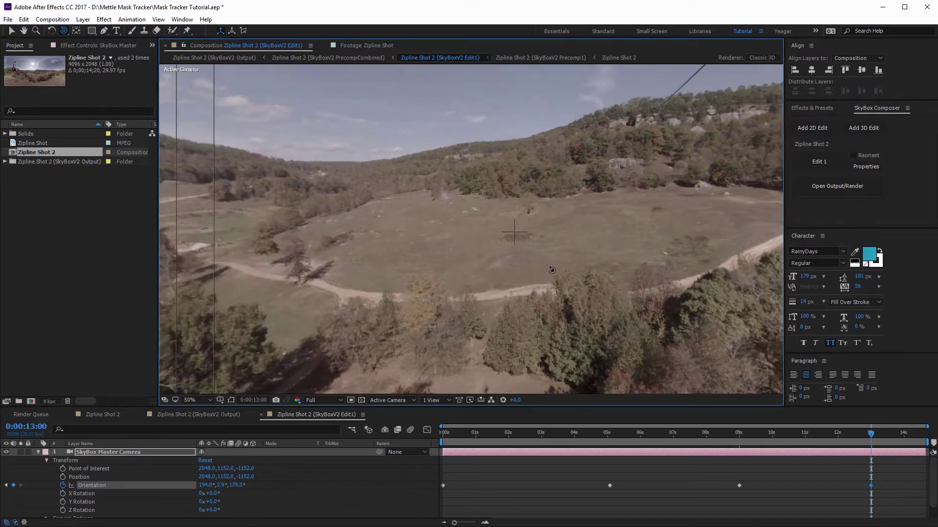
{"action": "left_click_drag", "start_coordinate": [551, 270], "coordinate": [554, 270]}
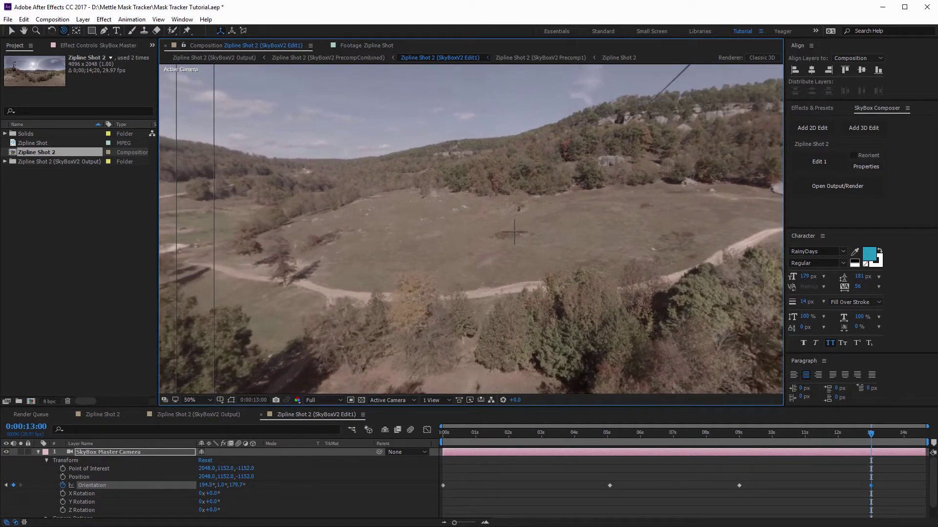
{"action": "left_click", "coordinate": [925, 434]}
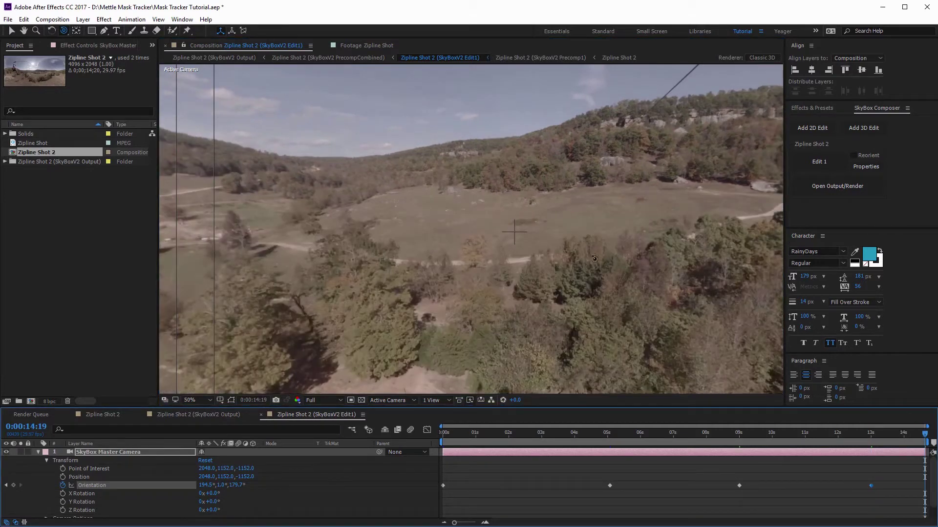
{"action": "left_click_drag", "start_coordinate": [595, 259], "coordinate": [578, 252]}
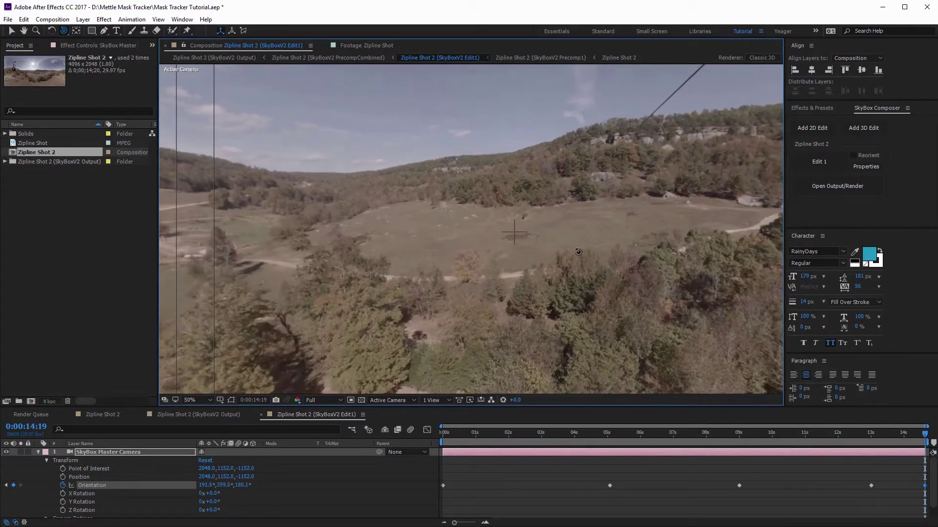
{"action": "left_click_drag", "start_coordinate": [578, 252], "coordinate": [579, 251]}
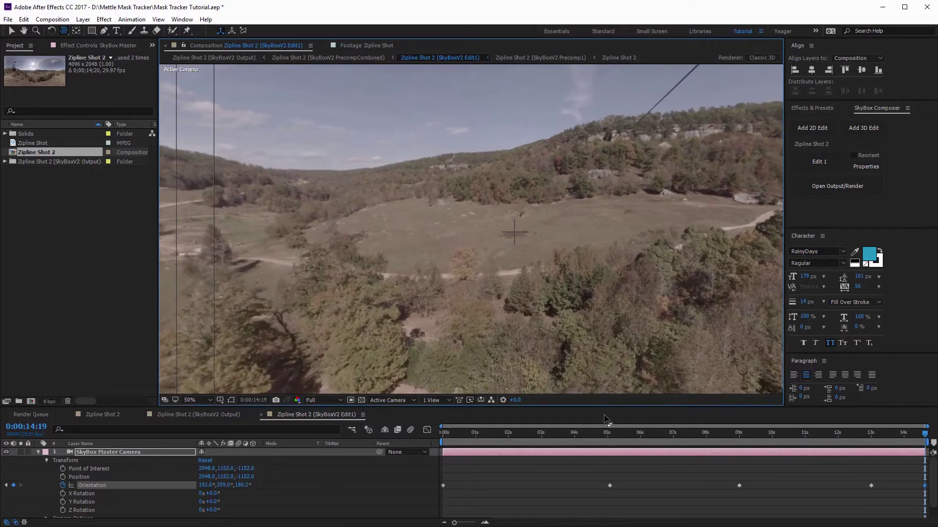
Step: Convert all the Orientation keyframes of the SkyBox Master Camera to Auto Bezier interpolation
{"action": "left_click", "coordinate": [913, 483]}
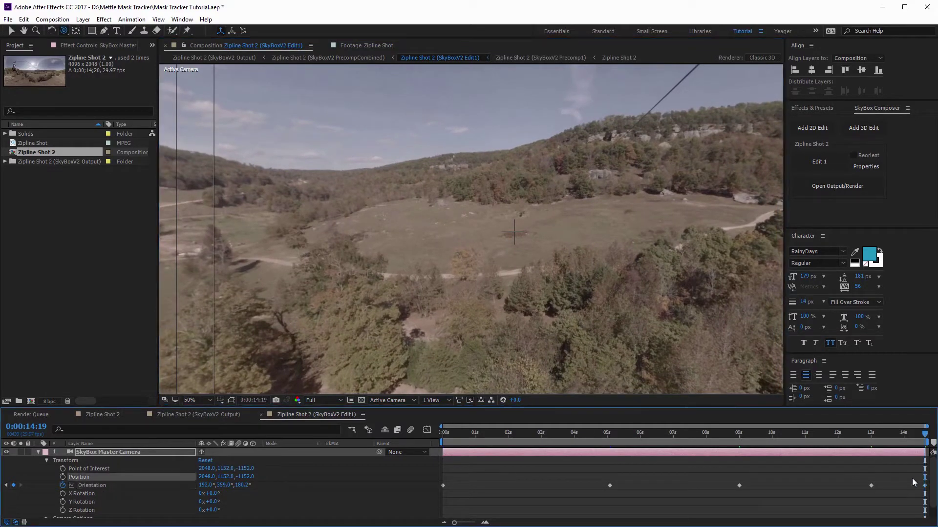
{"action": "left_click_drag", "start_coordinate": [444, 473], "coordinate": [910, 503]}
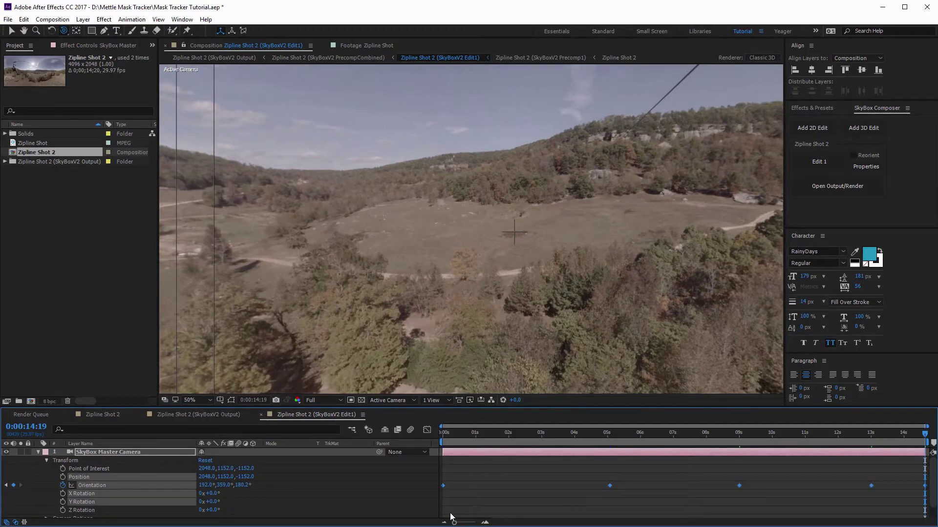
{"action": "left_click", "coordinate": [443, 485], "text": "ctrl"}
Step: Preview the camera move from the first frame and check around 0:00:09:00 that the dark patch stays centred
{"action": "left_click_drag", "start_coordinate": [923, 438], "coordinate": [439, 439]}
{"action": "scroll", "coordinate": [484, 266], "scroll_direction": "down", "scroll_amount": 2}
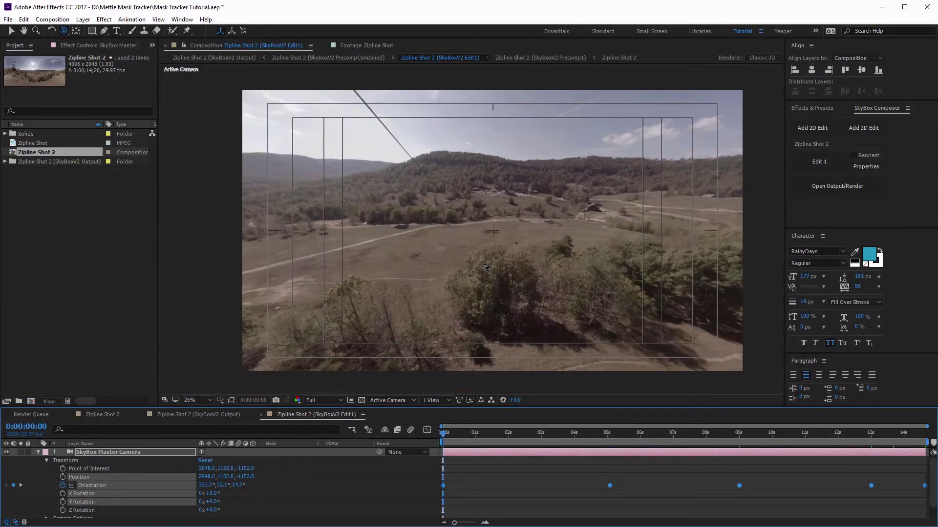
{"action": "key", "text": "space"}
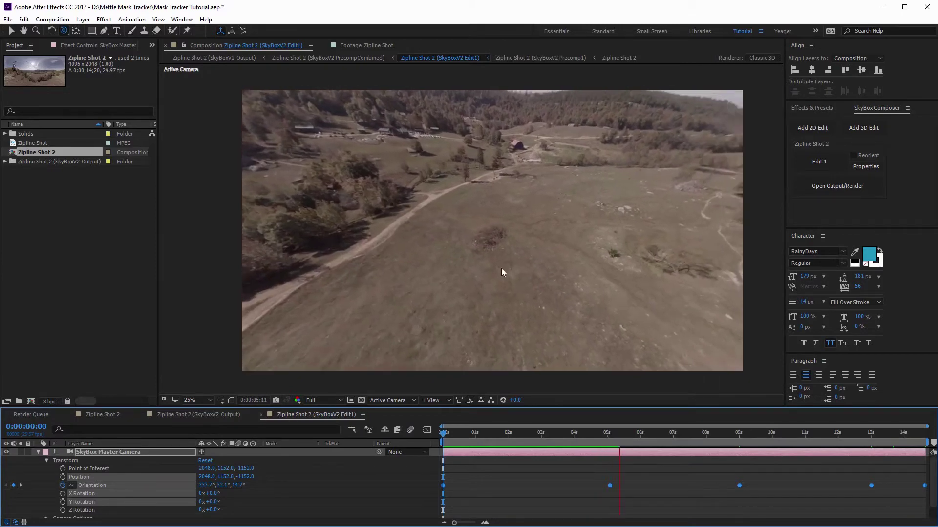
{"action": "left_click_drag", "start_coordinate": [711, 438], "coordinate": [738, 450]}
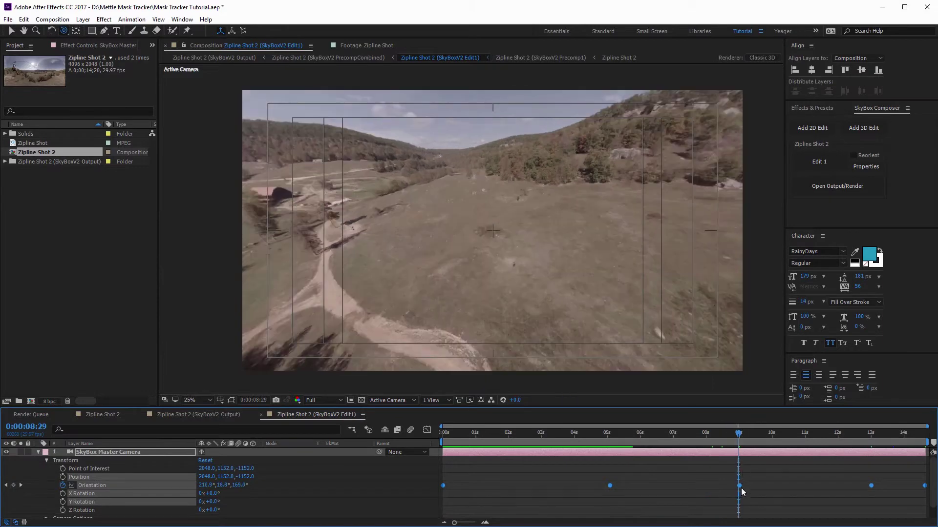
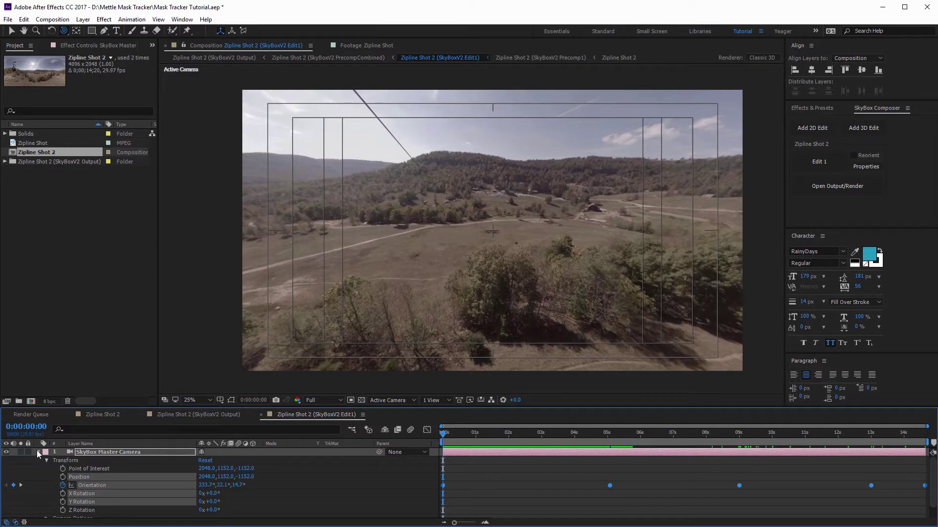
Step: Collapse the SkyBox Master Camera's properties and hide the Title/Action Safe guides
{"action": "left_click", "coordinate": [37, 453]}
{"action": "left_click", "coordinate": [79, 471]}
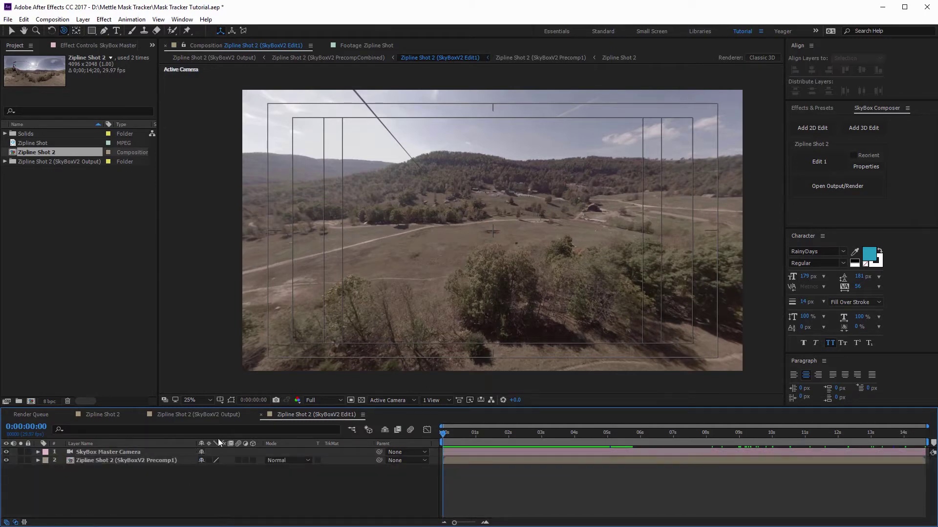
{"action": "left_click", "coordinate": [219, 400]}
{"action": "left_click", "coordinate": [245, 412]}
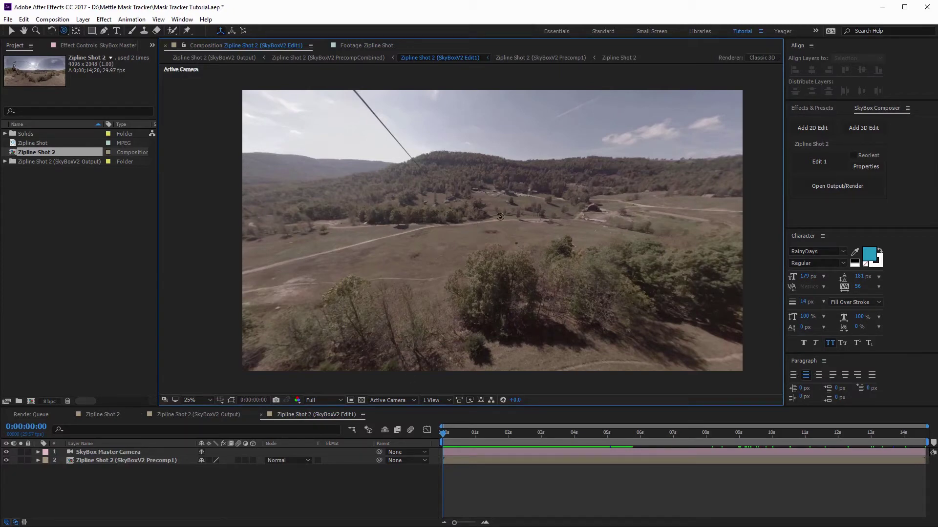
Step: Draw a closed four-point Pen mask around the dark grass patch on the Zipline Shot 2 (SkyBoxV2 Precomp1) layer, with RotoBezier off
{"action": "left_click", "coordinate": [104, 33]}
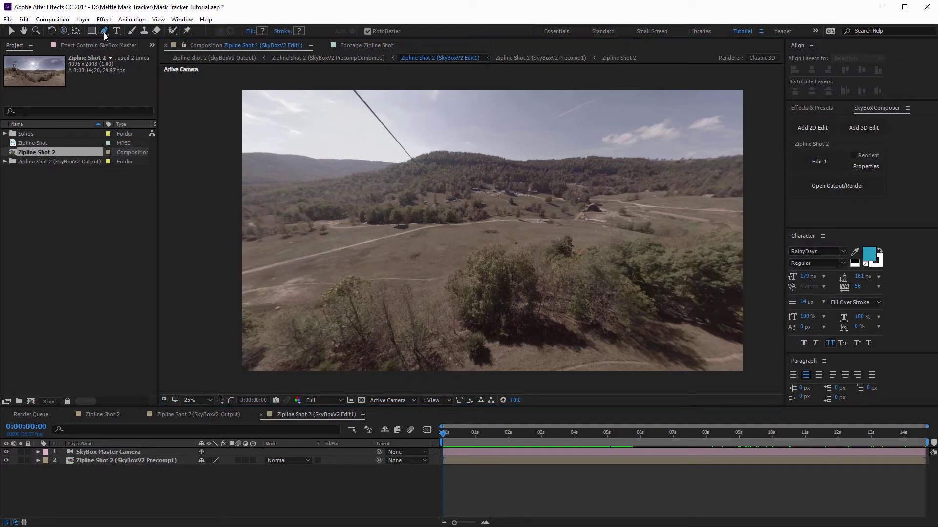
{"action": "left_click", "coordinate": [101, 459]}
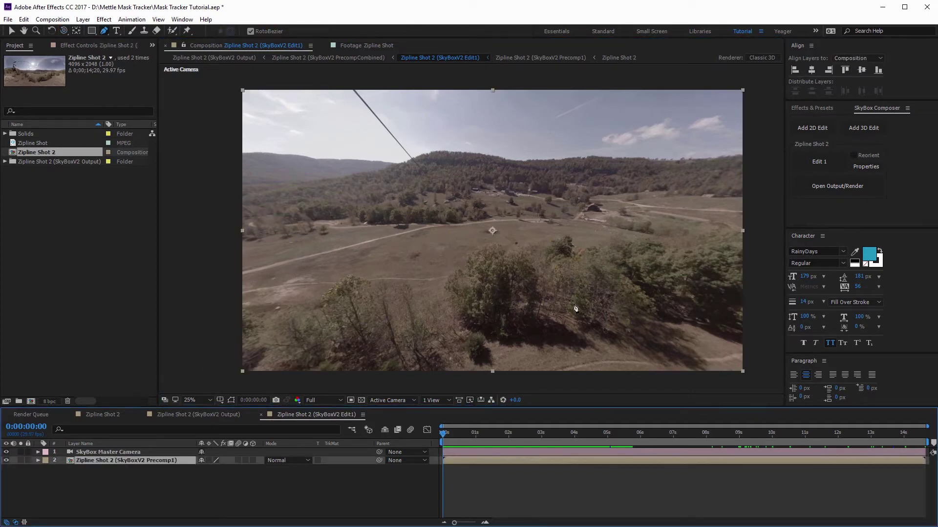
{"action": "key", "text": "slash"}
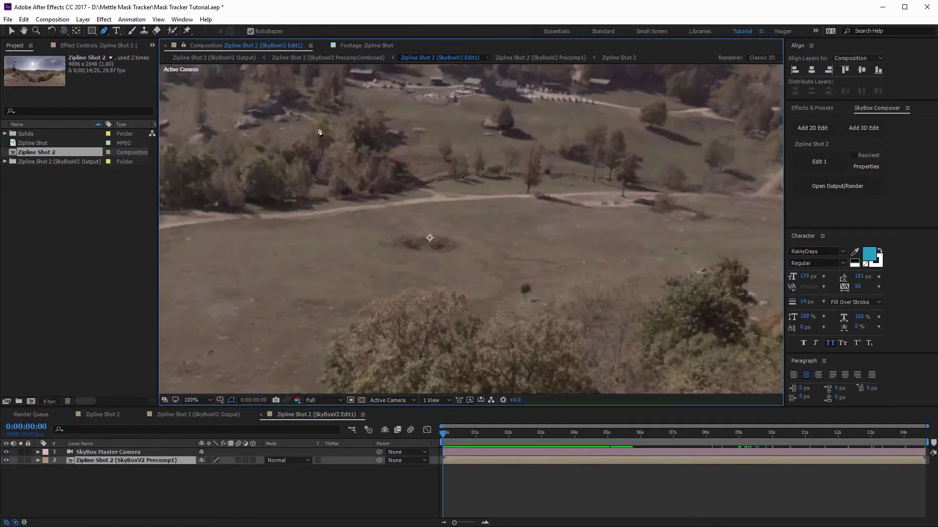
{"action": "left_click", "coordinate": [250, 31]}
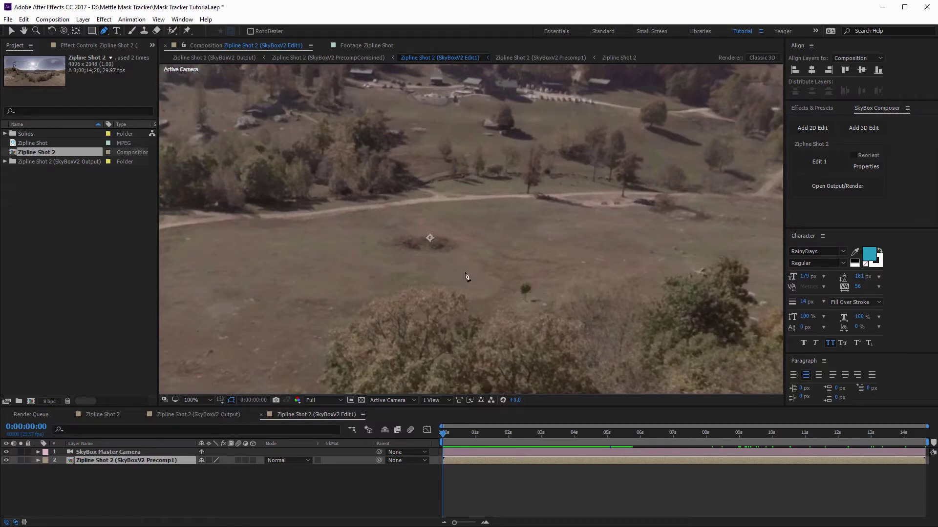
{"action": "left_click", "coordinate": [451, 222]}
{"action": "left_click", "coordinate": [500, 254]}
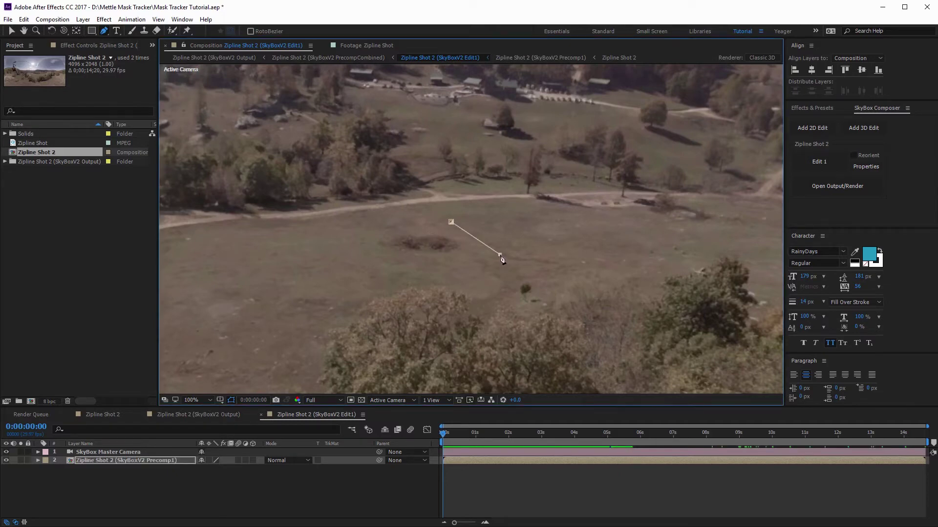
{"action": "left_click", "coordinate": [375, 273]}
{"action": "left_click", "coordinate": [353, 236]}
{"action": "left_click", "coordinate": [451, 222]}
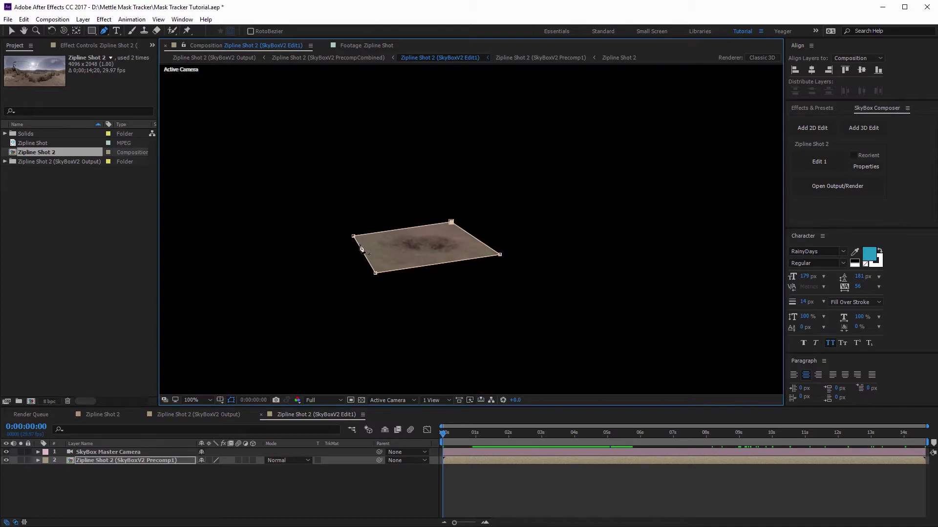
Step: Reposition the mask's corner points so the quadrilateral follows the ground's perspective around the dark patch
{"action": "left_click_drag", "start_coordinate": [353, 236], "coordinate": [351, 230]}
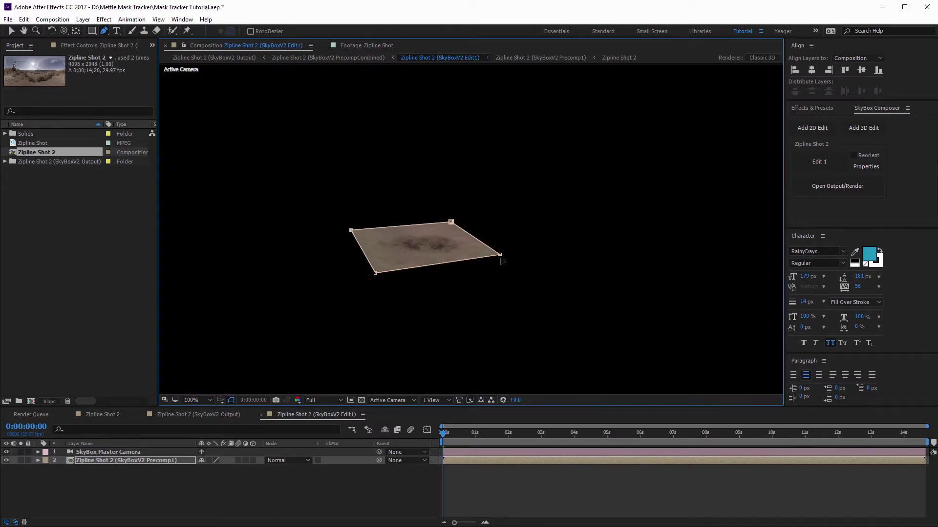
{"action": "left_click_drag", "start_coordinate": [500, 255], "coordinate": [507, 252]}
{"action": "left_click_drag", "start_coordinate": [376, 273], "coordinate": [388, 273]}
{"action": "left_click_drag", "start_coordinate": [508, 254], "coordinate": [513, 260]}
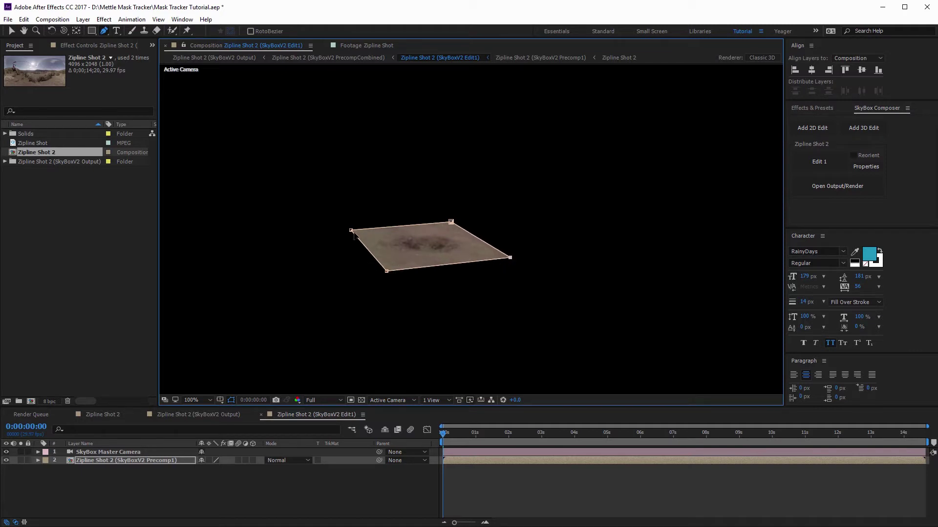
{"action": "left_click_drag", "start_coordinate": [352, 231], "coordinate": [354, 232]}
Step: Reveal Mask 1 in the timeline and set its mask mode to None
{"action": "key", "text": "m"}
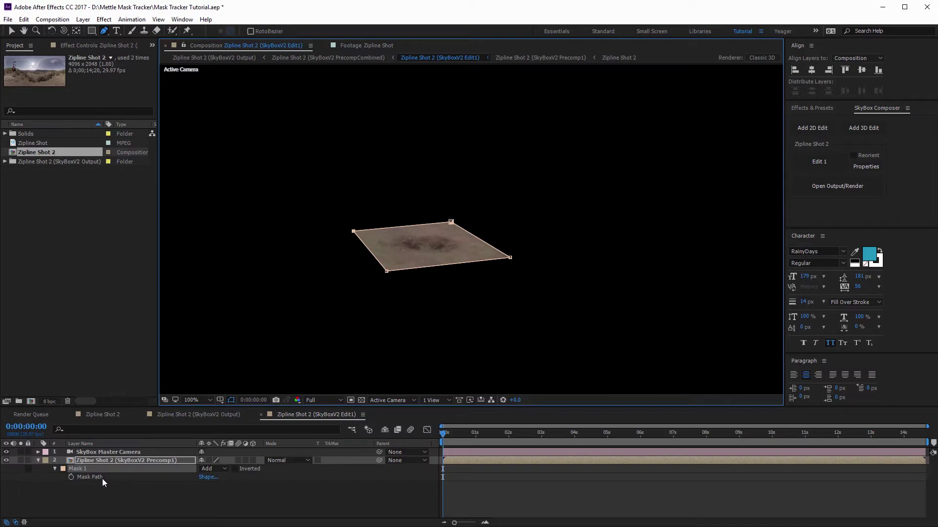
{"action": "left_click", "coordinate": [225, 469]}
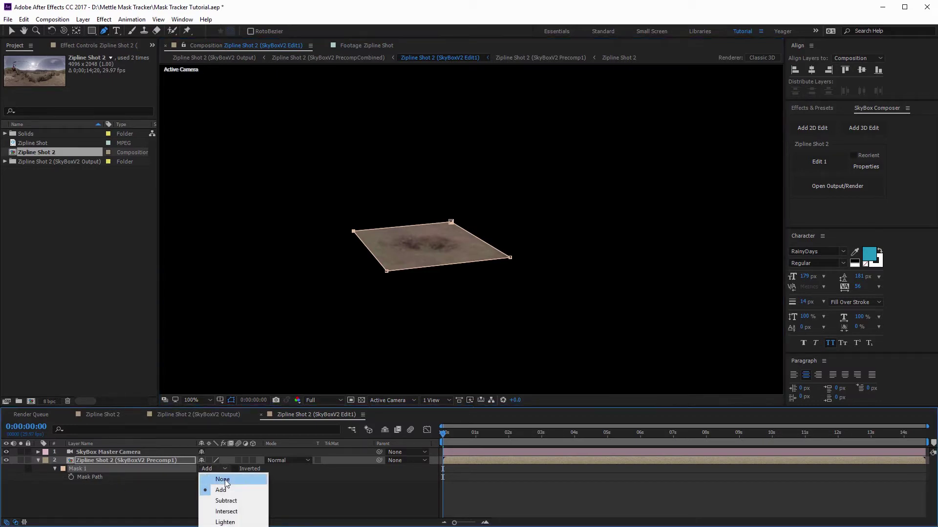
{"action": "left_click", "coordinate": [224, 479]}
{"action": "scroll", "coordinate": [408, 224], "scroll_direction": "down", "scroll_amount": 2}
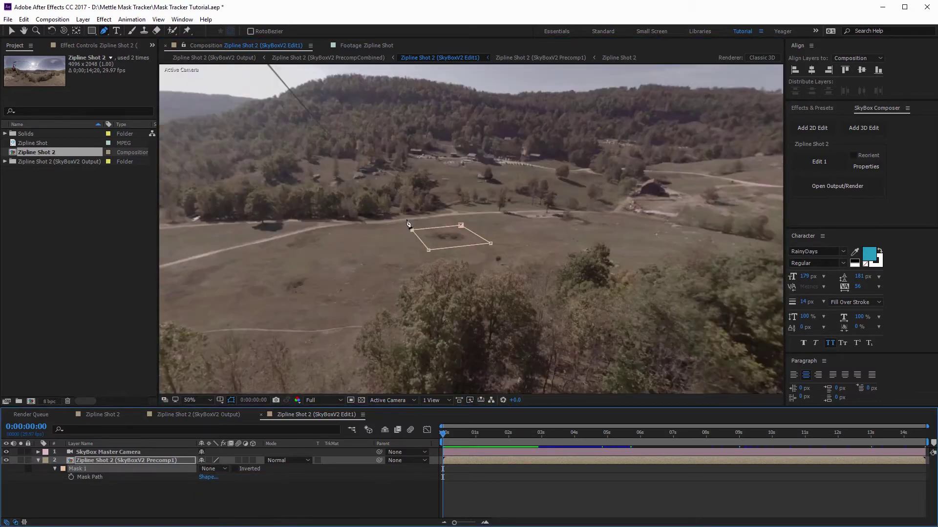
{"action": "scroll", "coordinate": [408, 224], "scroll_direction": "up", "scroll_amount": 2}
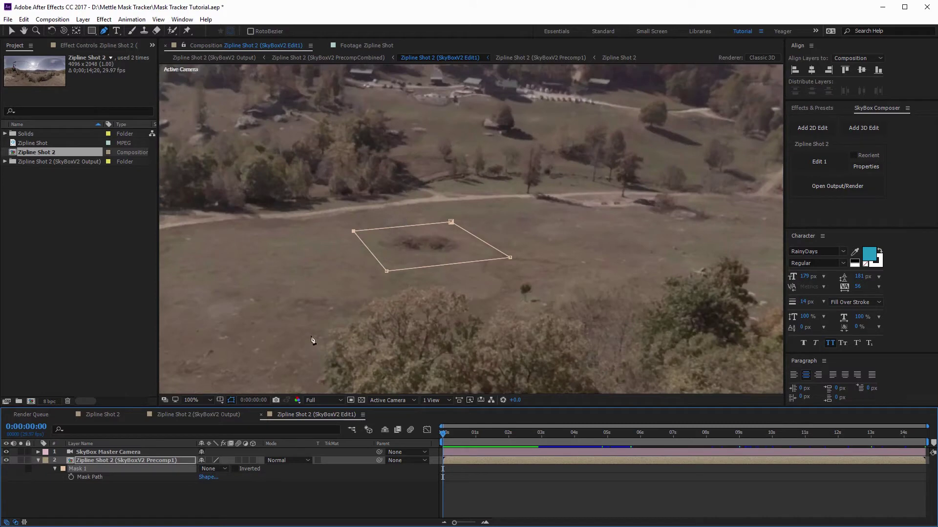
Step: Rename Mask 1 as Grass
{"action": "left_click", "coordinate": [155, 496]}
{"action": "left_click", "coordinate": [77, 469]}
{"action": "key", "text": "Return"}
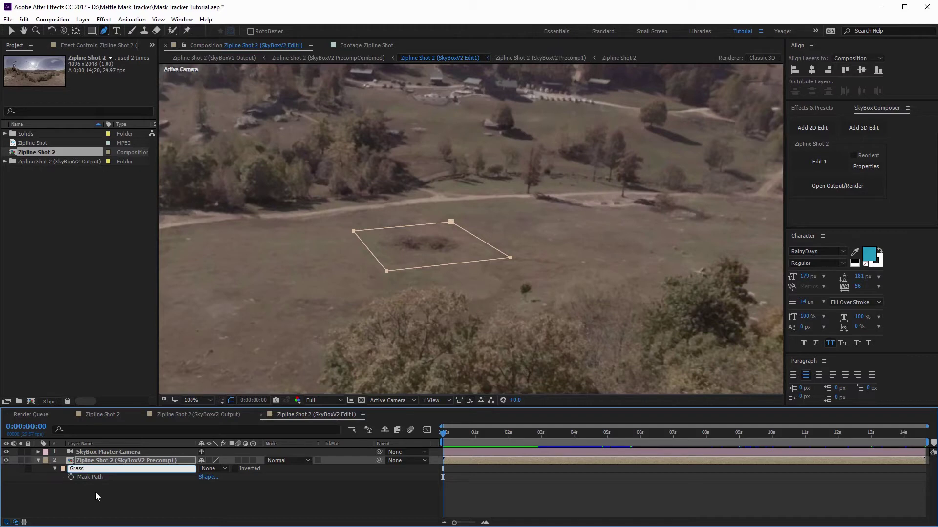
{"action": "left_click", "coordinate": [89, 505]}
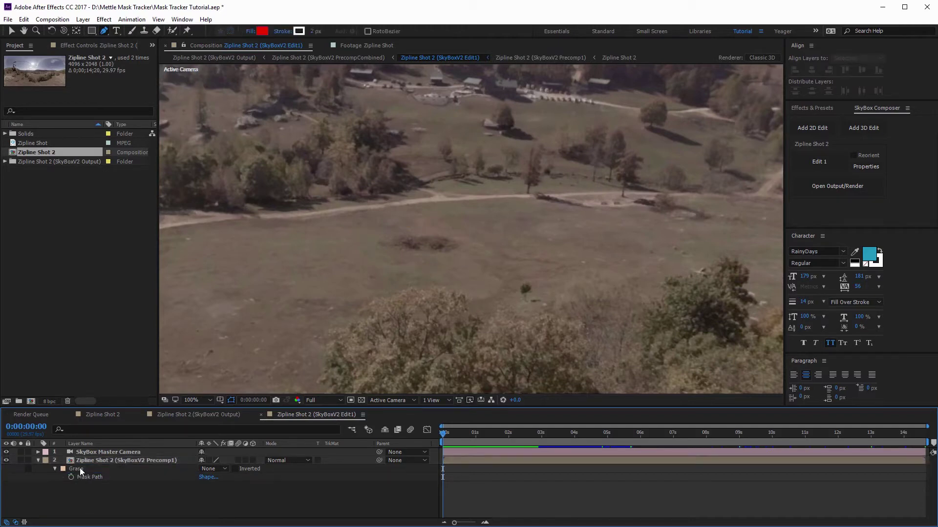
Step: Open mask tracking for the Grass mask and dock the Tracker beside the timeline at a narrow width
{"action": "left_click", "coordinate": [80, 469]}
{"action": "right_click", "coordinate": [77, 469]}
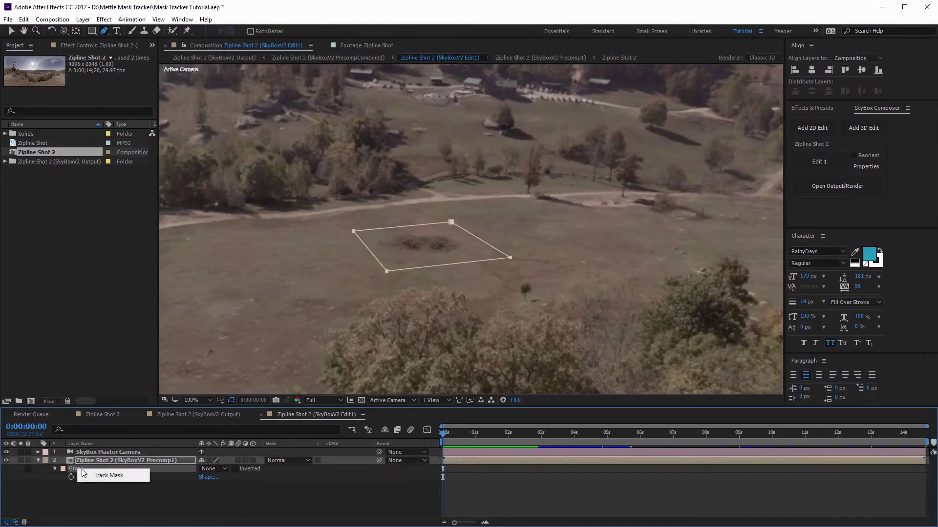
{"action": "left_click", "coordinate": [119, 475]}
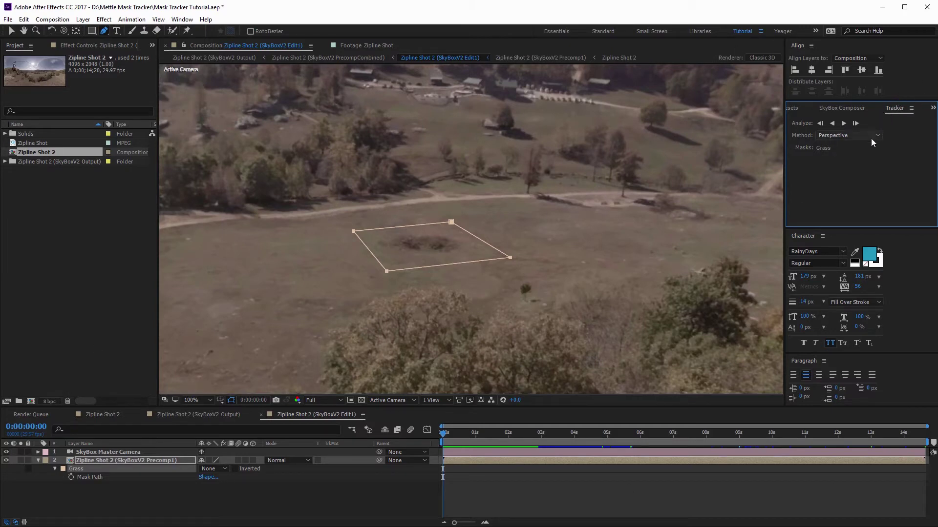
{"action": "left_click_drag", "start_coordinate": [902, 113], "coordinate": [920, 473]}
{"action": "left_click_drag", "start_coordinate": [839, 457], "coordinate": [790, 459]}
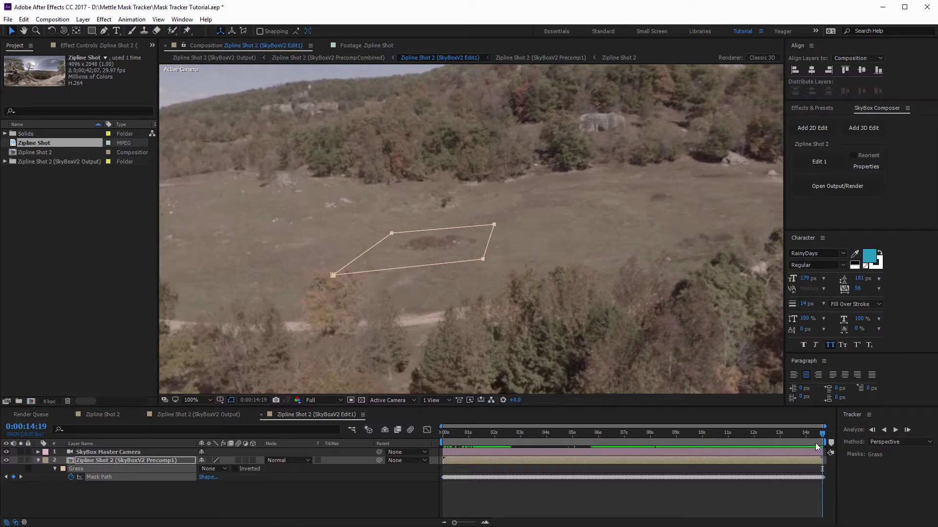
Step: Scrub from the last frame back to 0:00:00:00 to check how the tracked Grass mask follows the dark patch
{"action": "key", "text": "comma"}
{"action": "key", "text": "comma"}
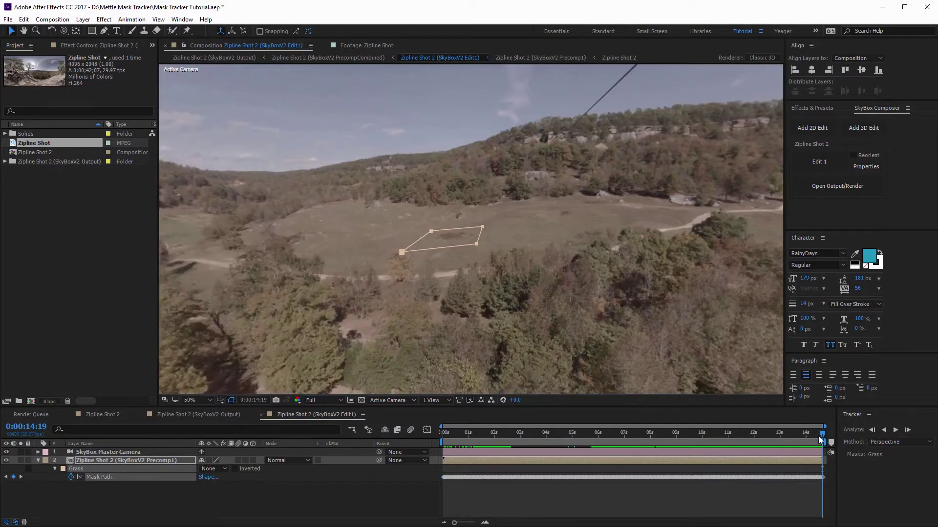
{"action": "left_click_drag", "start_coordinate": [821, 436], "coordinate": [784, 442]}
{"action": "scroll", "coordinate": [605, 319], "scroll_direction": "down", "scroll_amount": 2}
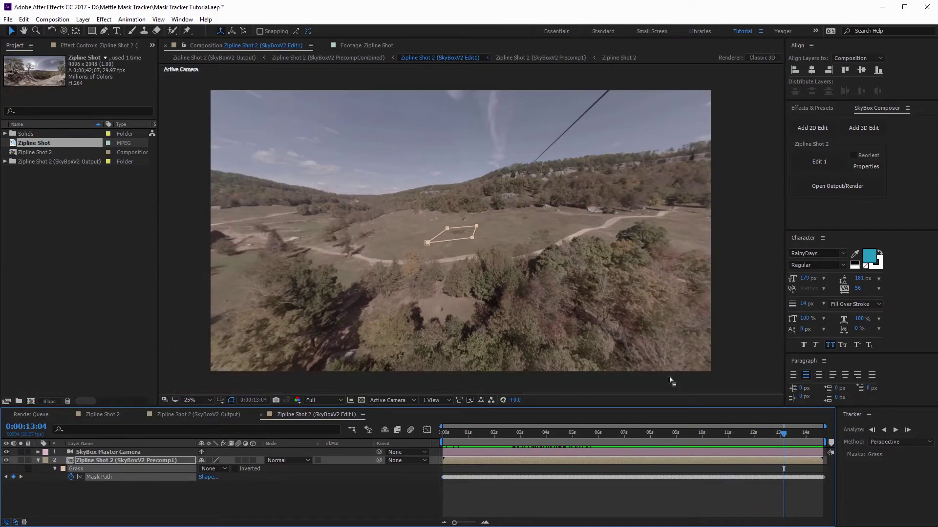
{"action": "left_click_drag", "start_coordinate": [785, 433], "coordinate": [442, 429]}
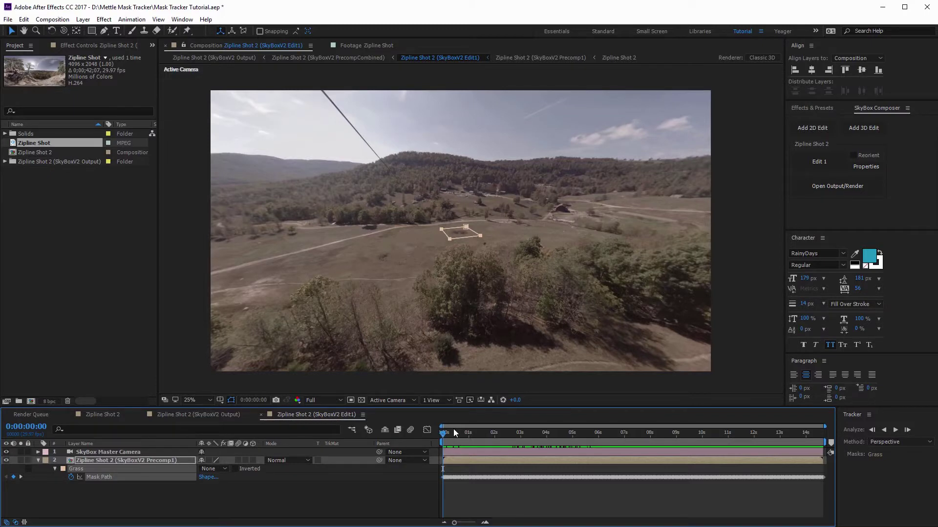
Step: Open the MaskTrackerPlus script and dock it in the same group as the Project panel
{"action": "left_click", "coordinate": [183, 19]}
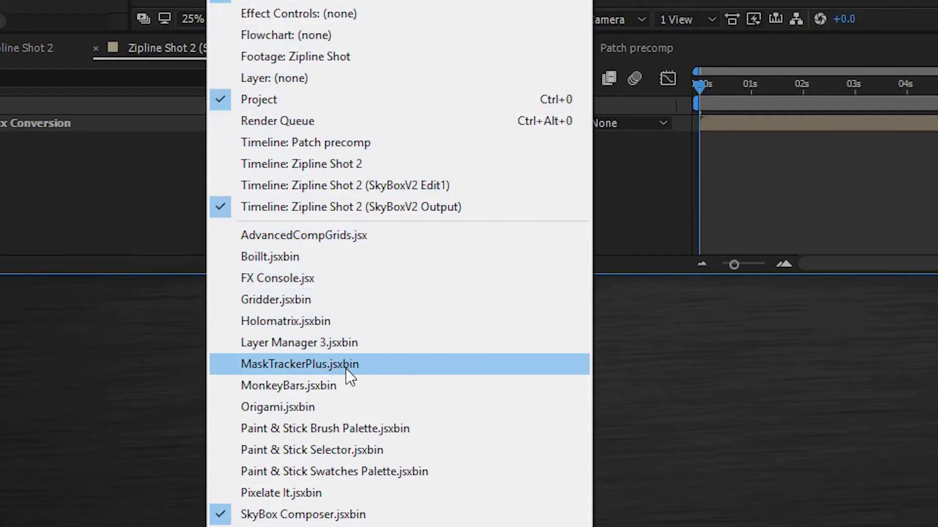
{"action": "left_click", "coordinate": [346, 368]}
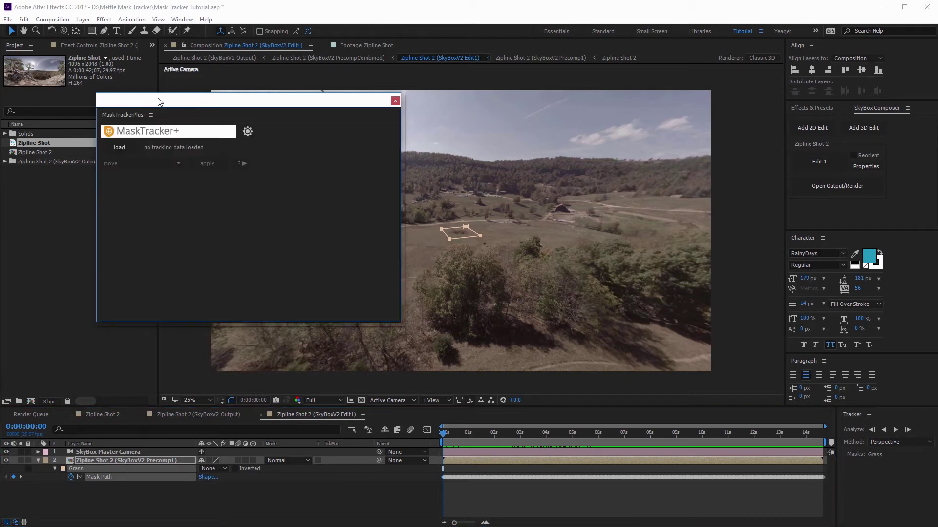
{"action": "left_click_drag", "start_coordinate": [158, 101], "coordinate": [118, 49]}
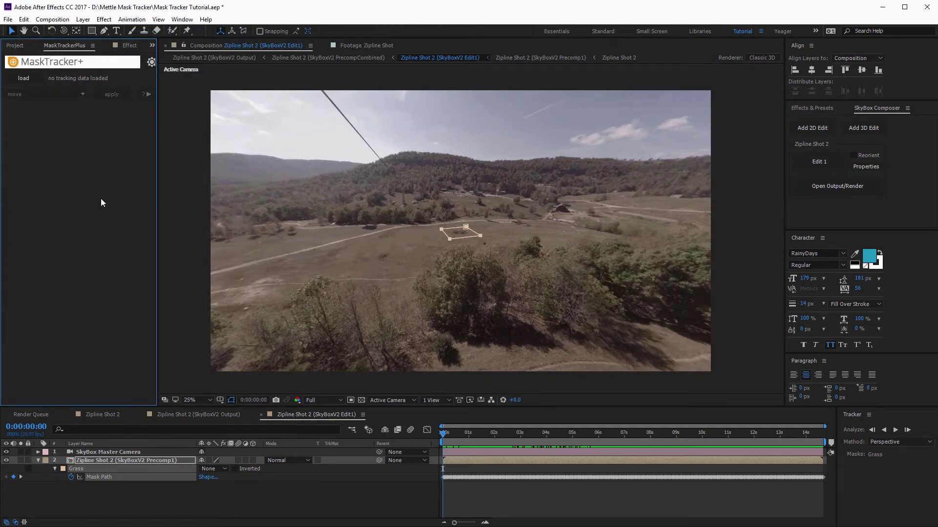
Step: Load the Grass mask's tracking data into MaskTracker+ and choose the stabilized precomp (skew & perspective) operation
{"action": "left_click_drag", "start_coordinate": [453, 434], "coordinate": [541, 434]}
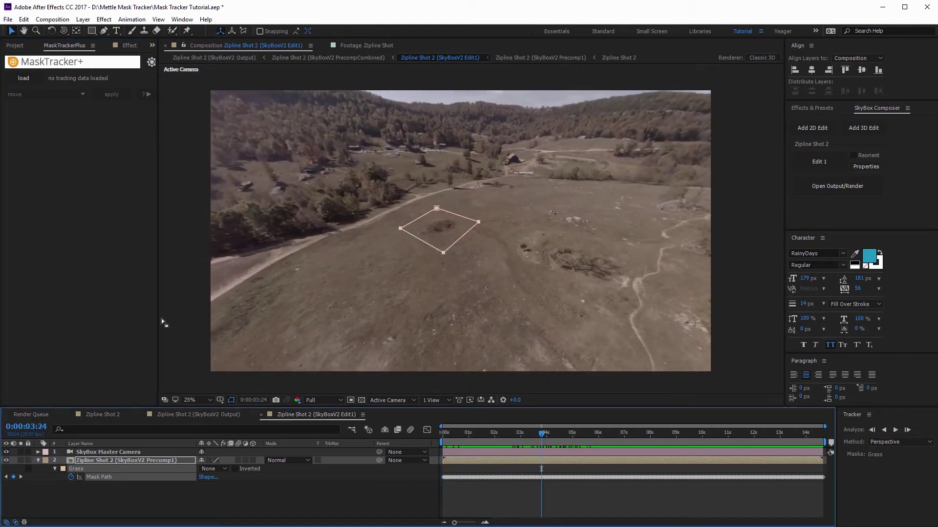
{"action": "left_click", "coordinate": [143, 500]}
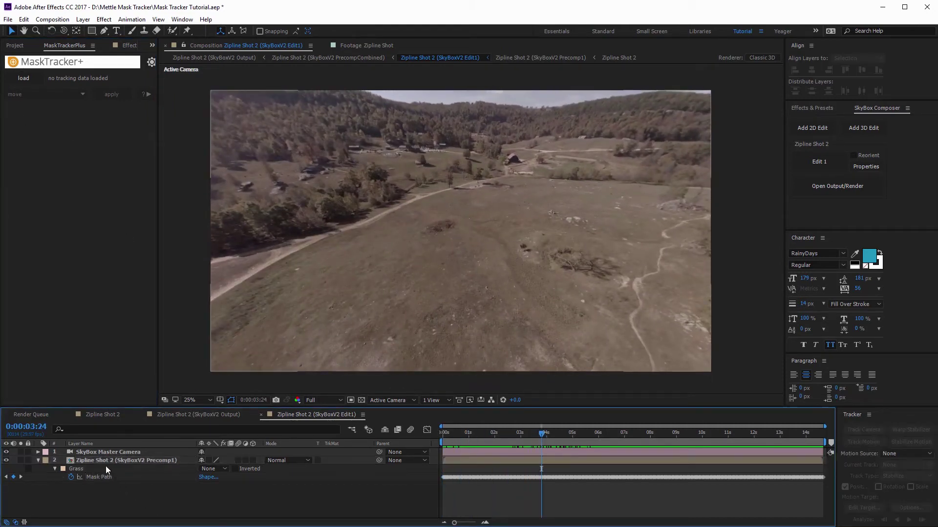
{"action": "left_click", "coordinate": [99, 461]}
{"action": "left_click", "coordinate": [135, 486]}
{"action": "left_click", "coordinate": [75, 469]}
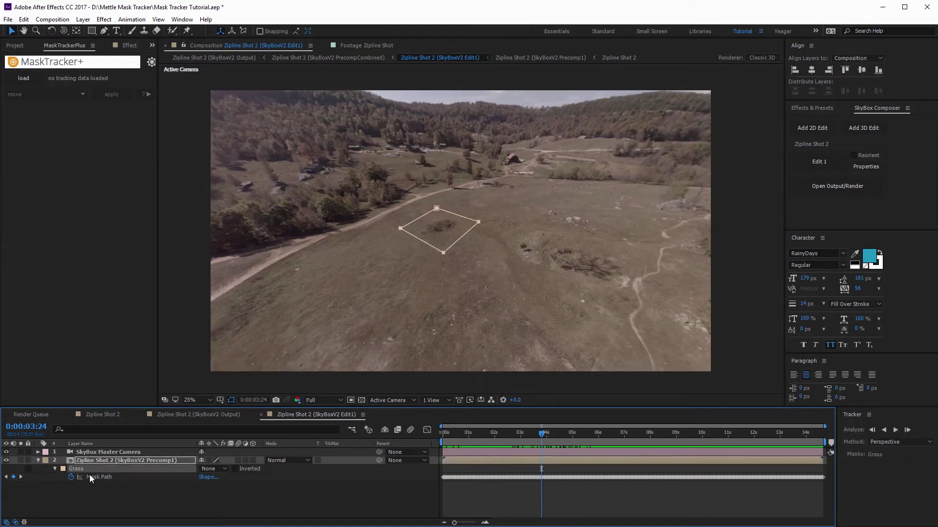
{"action": "left_click", "coordinate": [94, 491]}
{"action": "left_click", "coordinate": [76, 469]}
{"action": "left_click", "coordinate": [29, 77]}
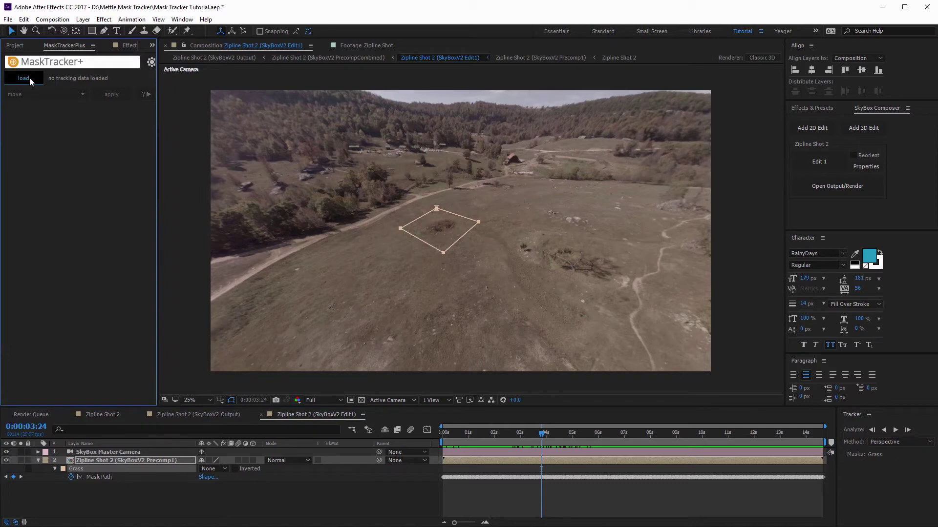
{"action": "left_click", "coordinate": [29, 78]}
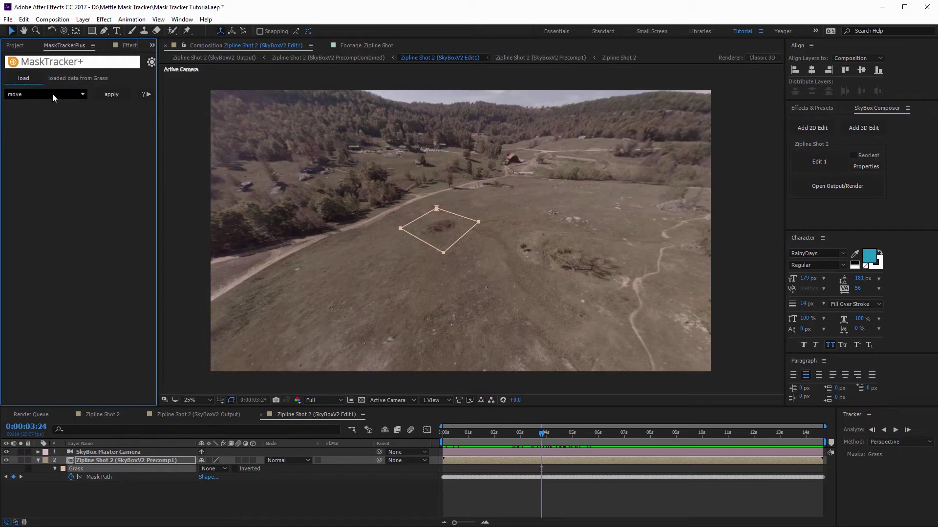
{"action": "left_click", "coordinate": [70, 94]}
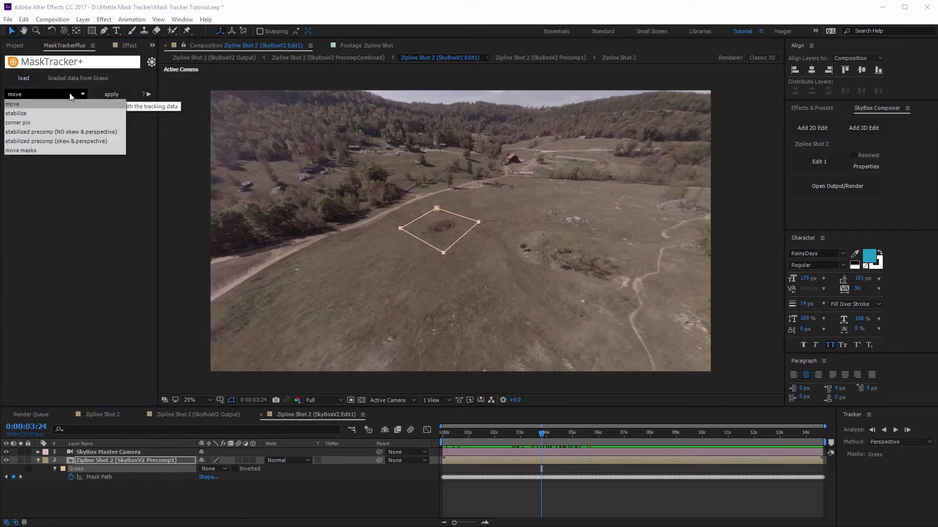
{"action": "left_click", "coordinate": [75, 141]}
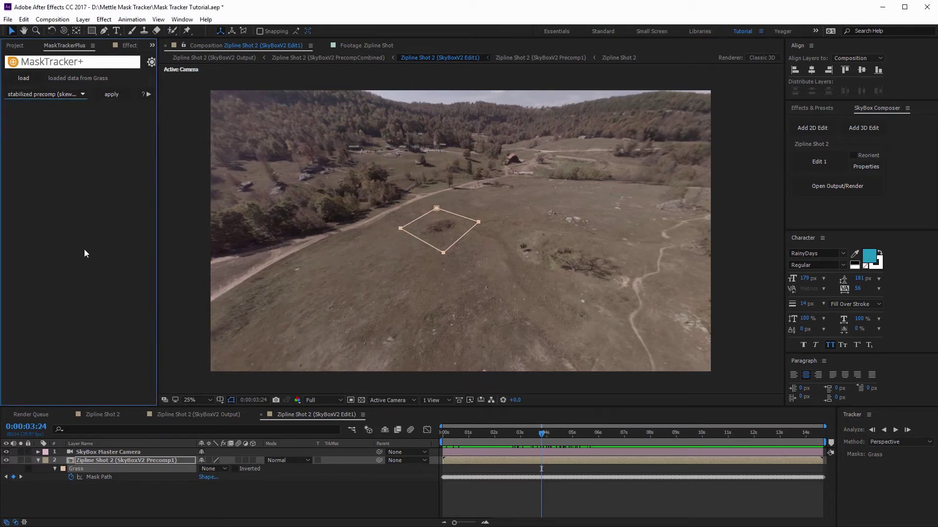
Step: Duplicate the Zipline Shot 2 (SkyBoxV2 Precomp1) layer and rename the copy Patch
{"action": "left_click", "coordinate": [113, 494]}
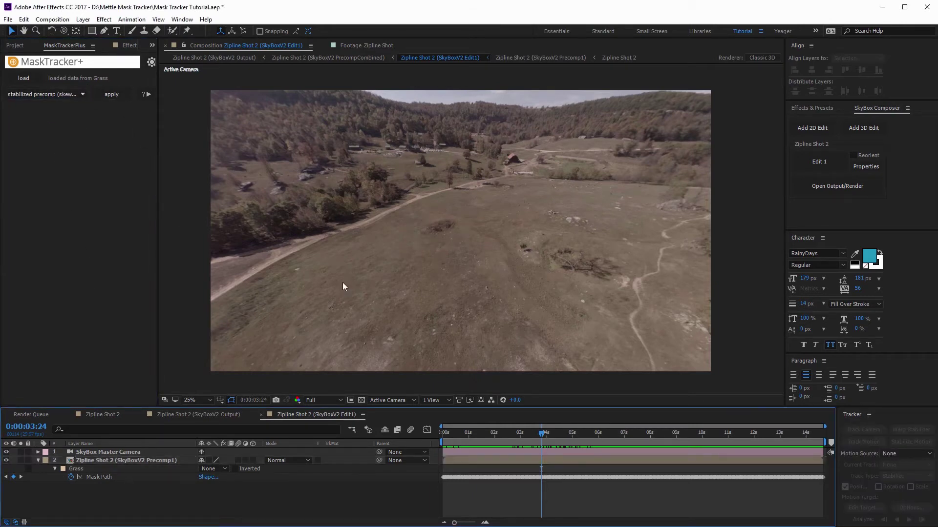
{"action": "left_click", "coordinate": [151, 460]}
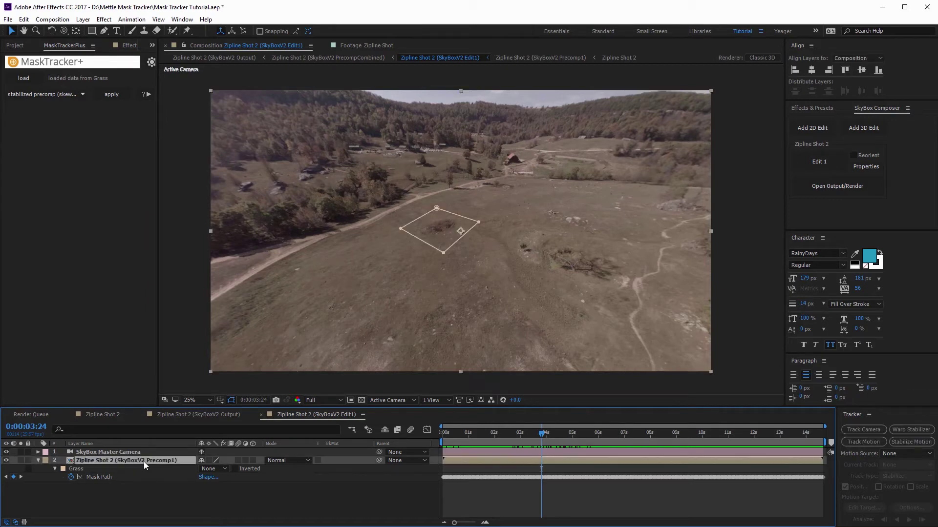
{"action": "key", "text": "ctrl+d"}
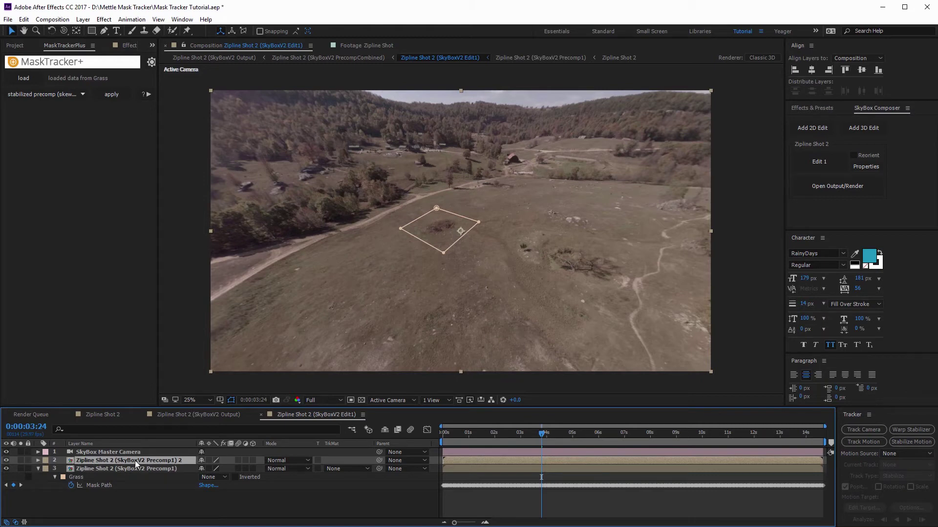
{"action": "key", "text": "Return"}
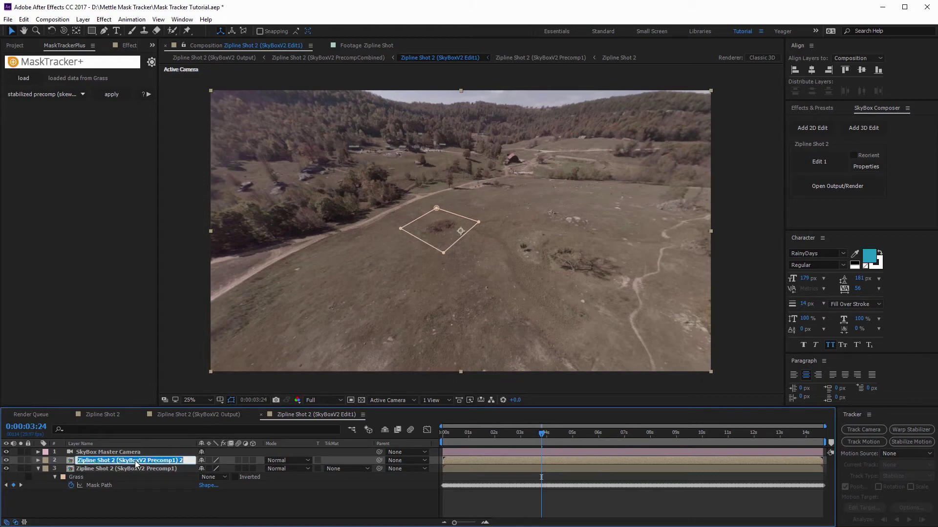
{"action": "type", "text": "Patch"}
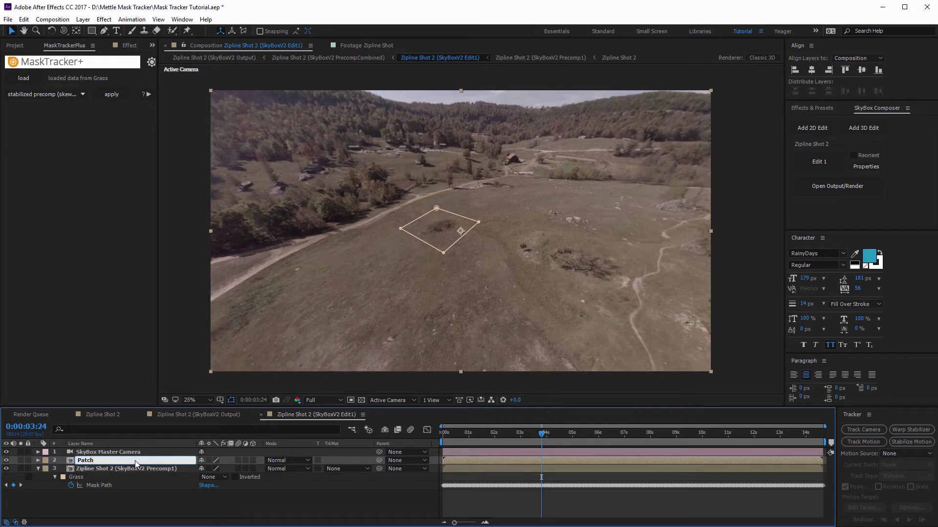
{"action": "key", "text": "Return"}
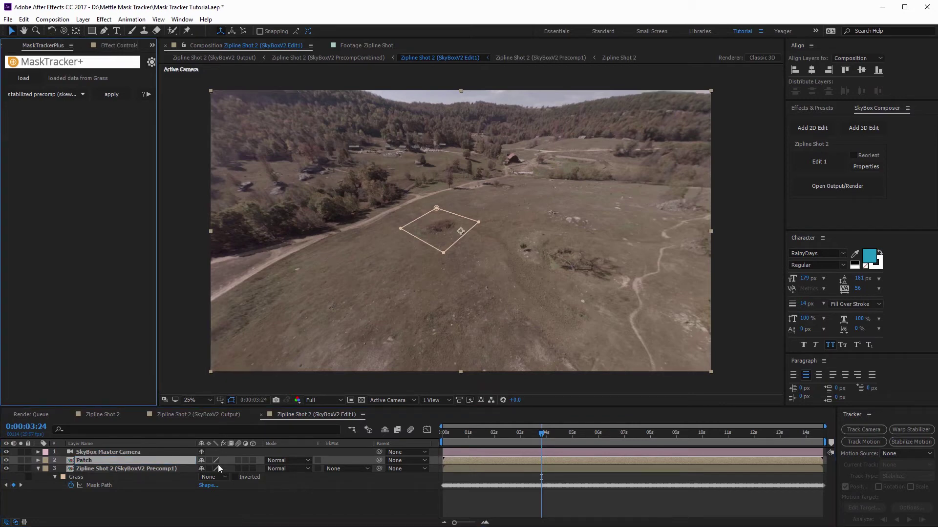
Step: Apply the stabilized precomp to the Patch layer at 0:00:00:00, using CC Power Pin as the corner pin effect
{"action": "left_click_drag", "start_coordinate": [542, 434], "coordinate": [442, 435]}
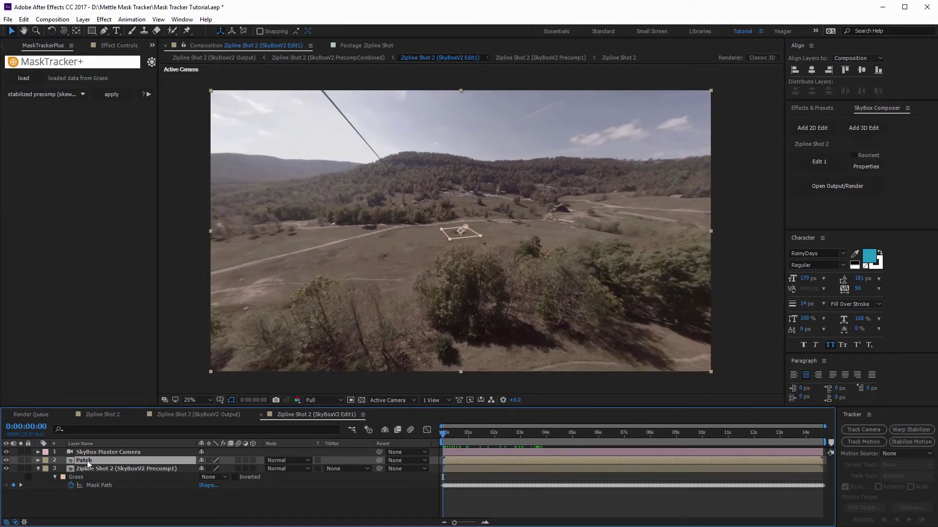
{"action": "left_click", "coordinate": [106, 95]}
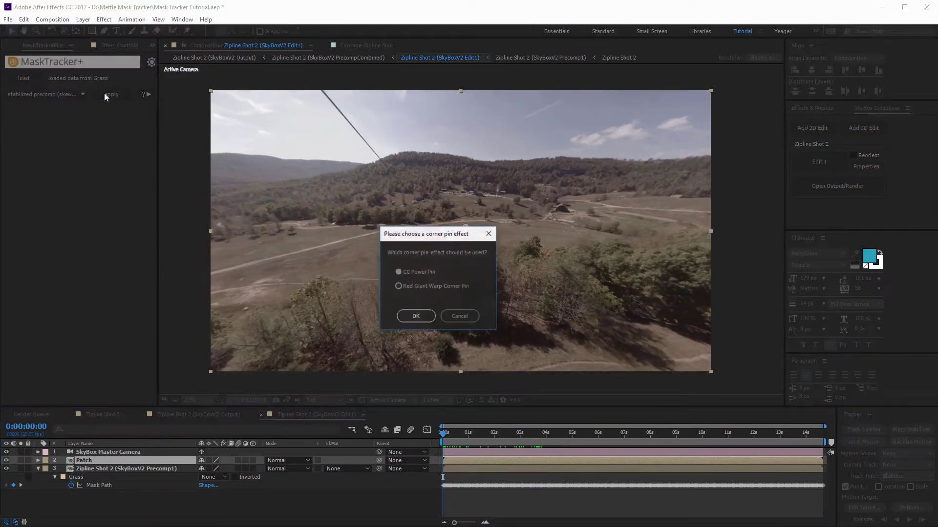
{"action": "left_click_drag", "start_coordinate": [435, 235], "coordinate": [564, 225]}
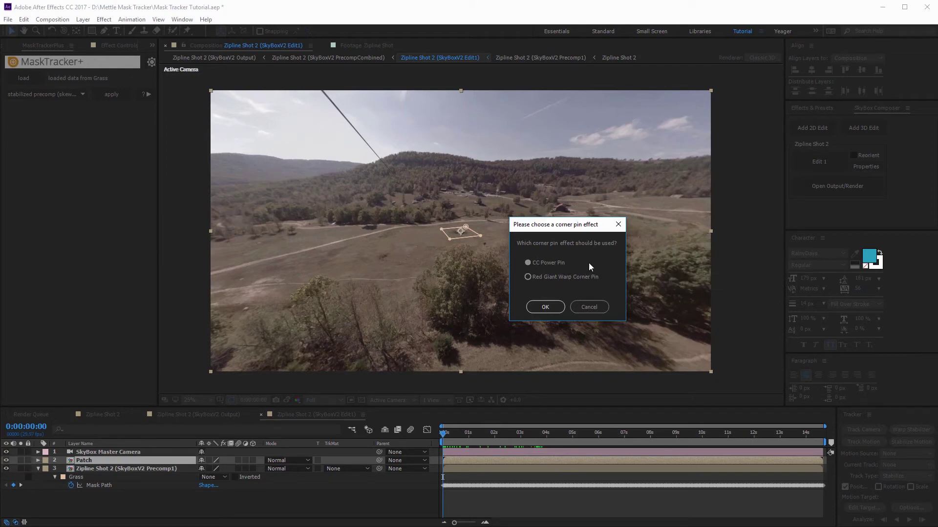
{"action": "left_click", "coordinate": [543, 308]}
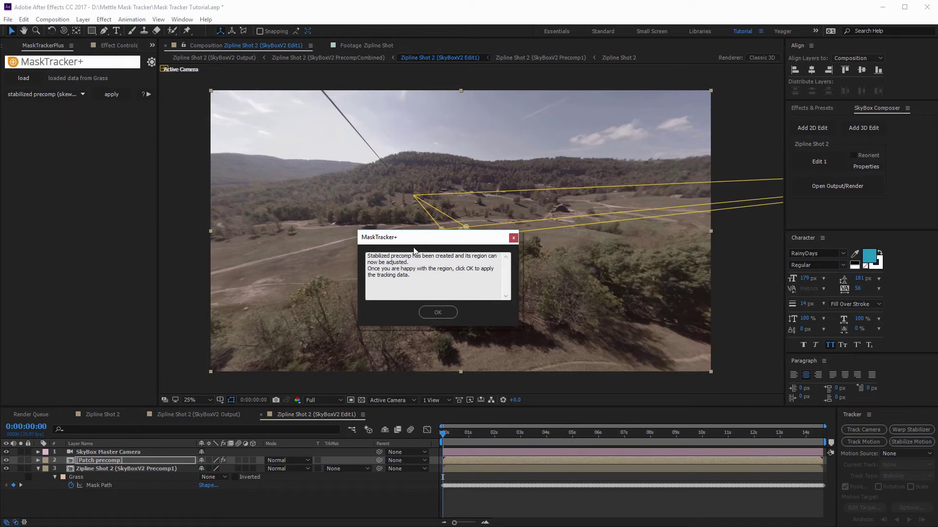
Step: Show Patch precomp in a second composition viewer beside Zipline Shot 2 (SkyBoxV2 Edit1), widening the viewer and keeping the MaskTracker+ message clear
{"action": "left_click_drag", "start_coordinate": [420, 242], "coordinate": [265, 231]}
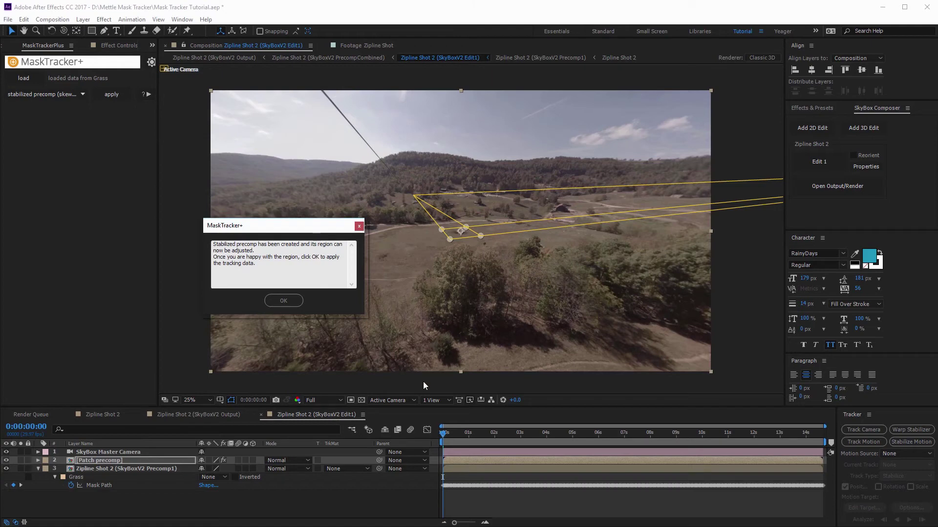
{"action": "double_click", "coordinate": [100, 461]}
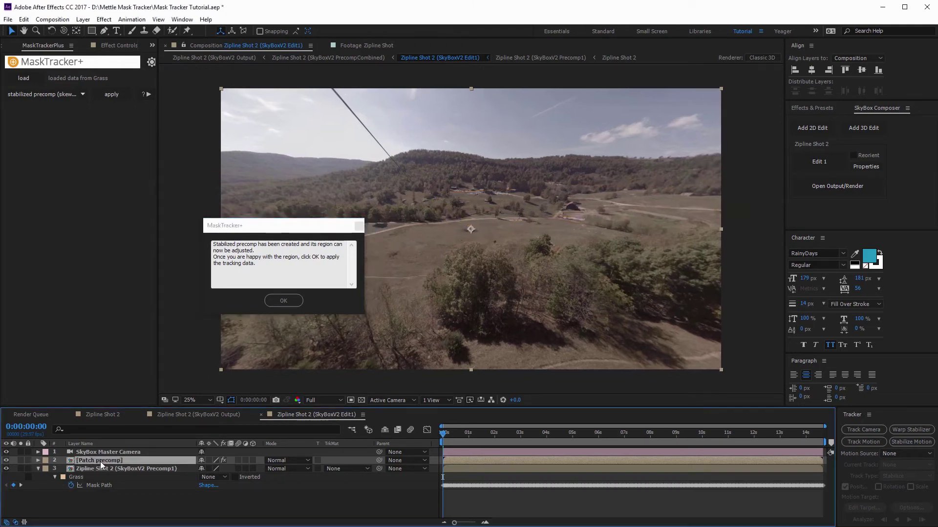
{"action": "left_click_drag", "start_coordinate": [254, 226], "coordinate": [86, 172]}
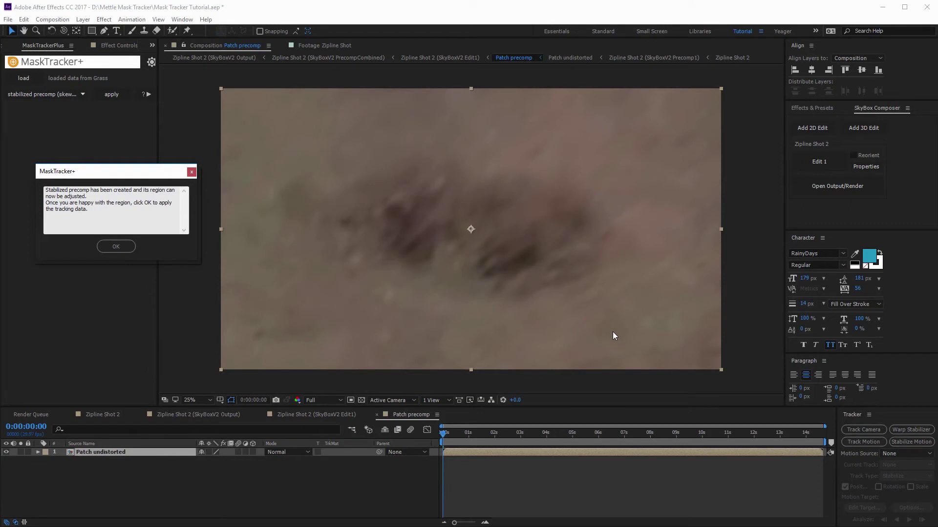
{"action": "left_click", "coordinate": [224, 45]}
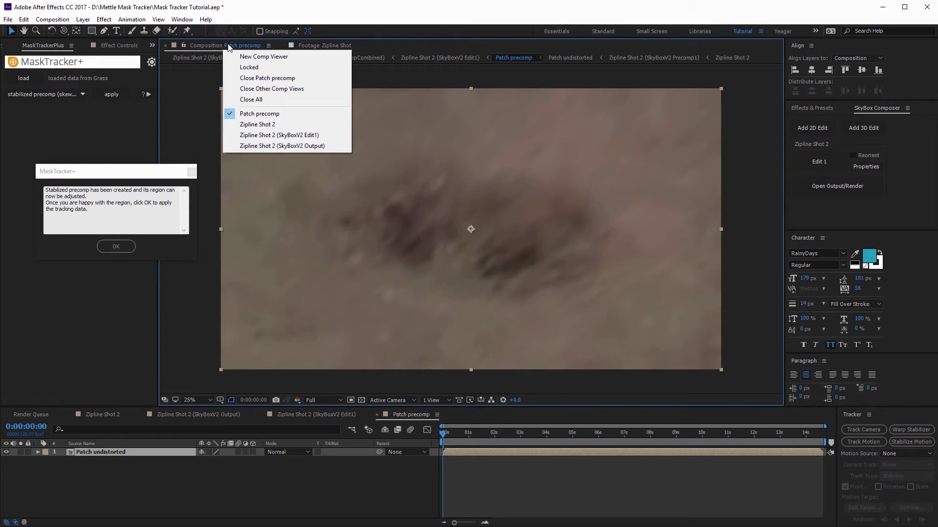
{"action": "left_click", "coordinate": [255, 58]}
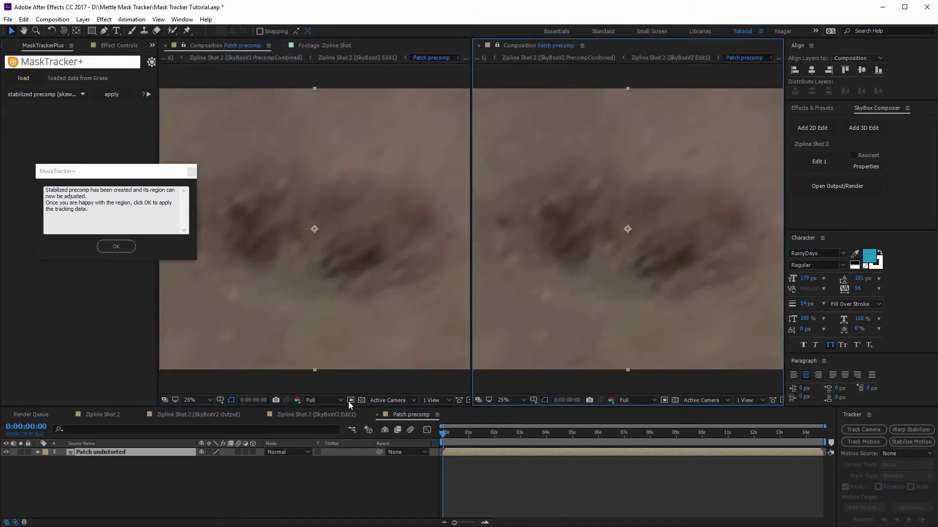
{"action": "left_click", "coordinate": [330, 414]}
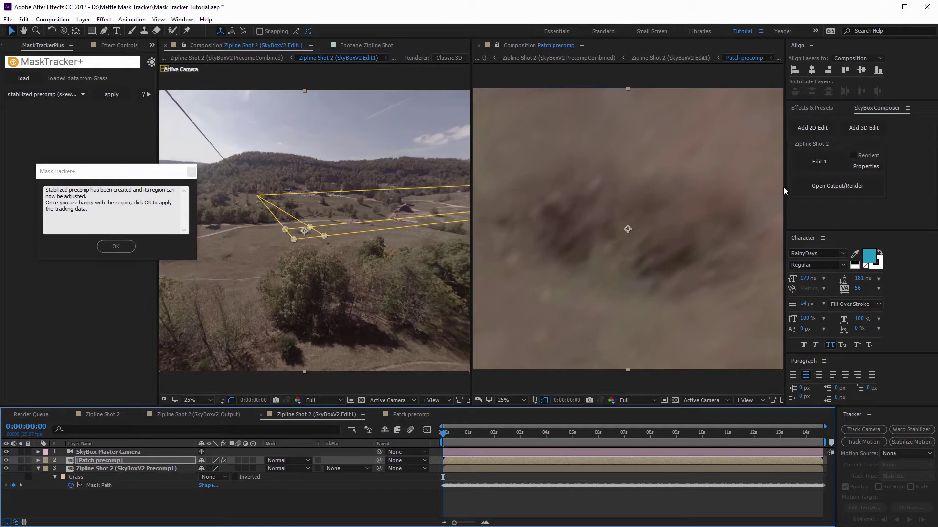
{"action": "left_click_drag", "start_coordinate": [784, 186], "coordinate": [833, 188]}
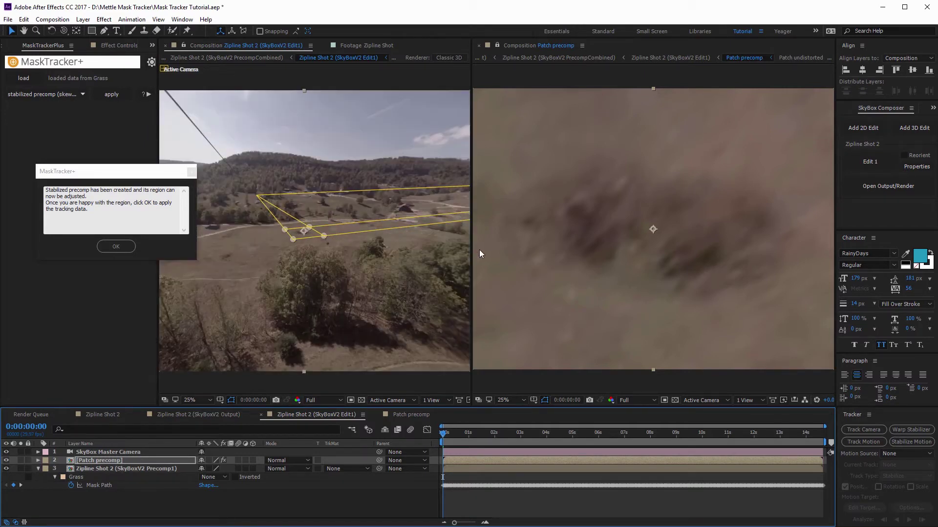
{"action": "mouse_move", "coordinate": [475, 247]}
{"action": "left_mouse_down"}
{"action": "mouse_move", "coordinate": [446, 245]}
{"action": "mouse_move", "coordinate": [467, 246]}
{"action": "left_mouse_up"}
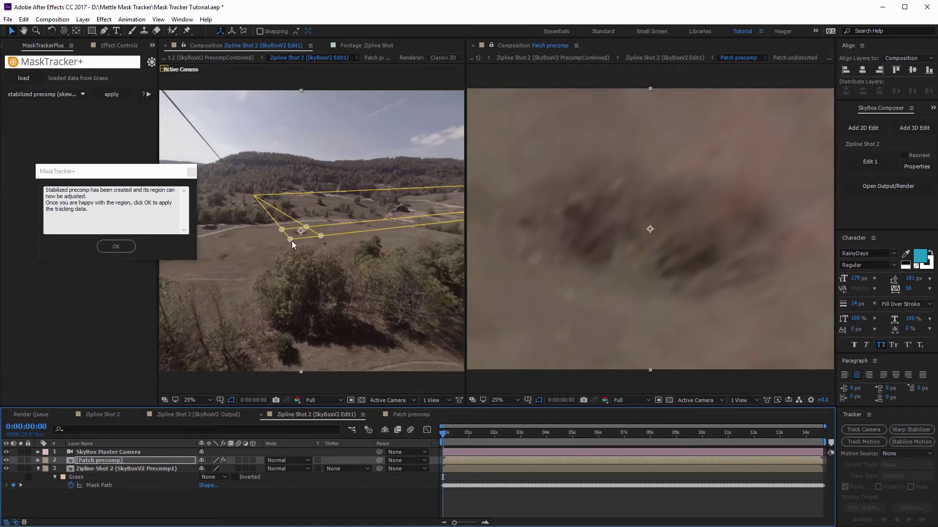
Step: Enlarge the stabilized region around the dark grass patch by adjusting its corner pin outline, and close the second Patch precomp viewer
{"action": "left_click_drag", "start_coordinate": [269, 250], "coordinate": [260, 255]}
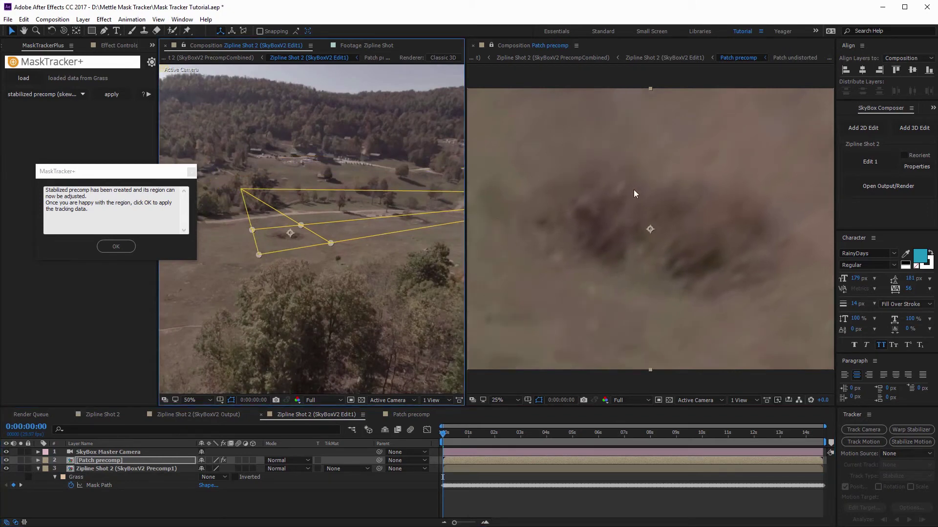
{"action": "left_click_drag", "start_coordinate": [320, 235], "coordinate": [338, 232]}
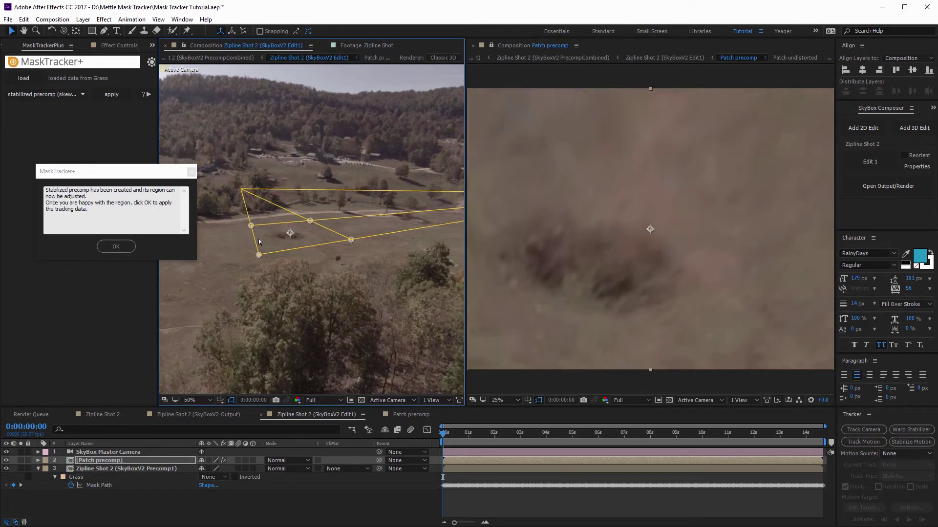
{"action": "left_click_drag", "start_coordinate": [256, 242], "coordinate": [246, 242]}
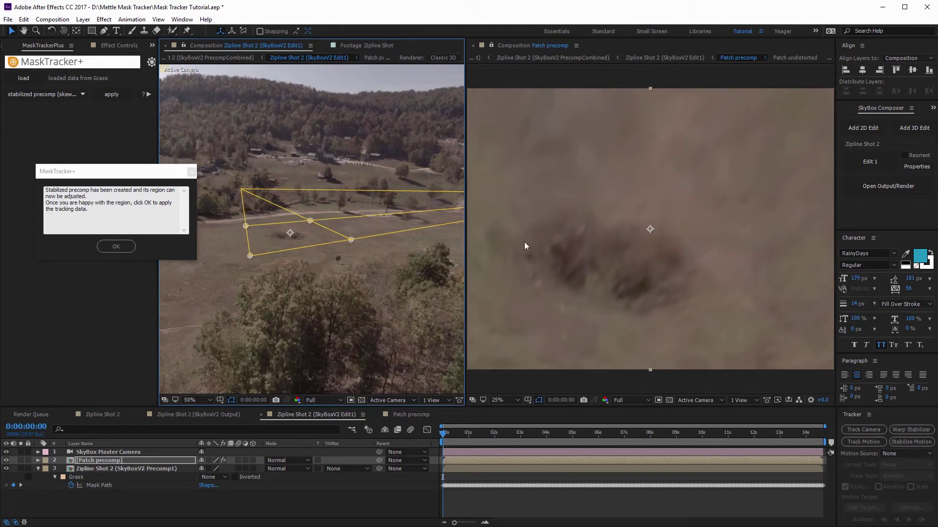
{"action": "key", "text": "comma"}
{"action": "left_click_drag", "start_coordinate": [284, 221], "coordinate": [308, 248]}
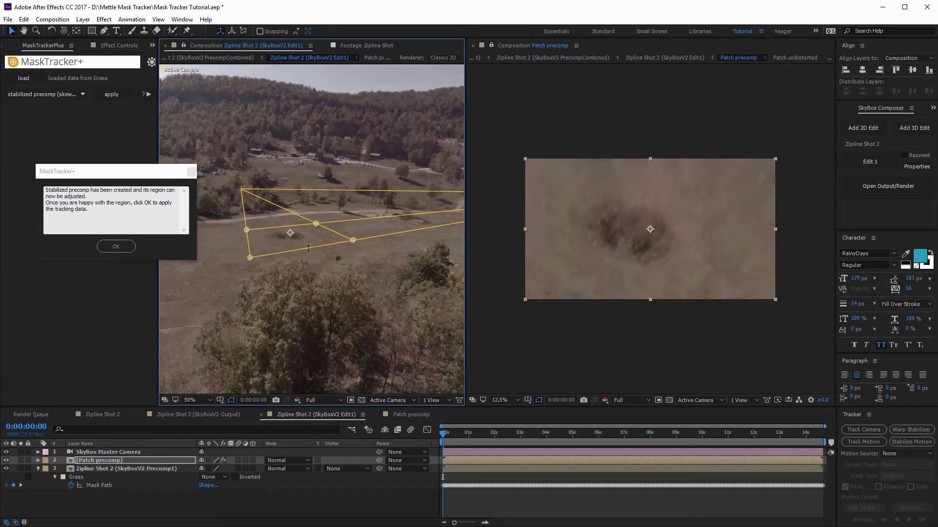
{"action": "left_click_drag", "start_coordinate": [251, 241], "coordinate": [255, 242]}
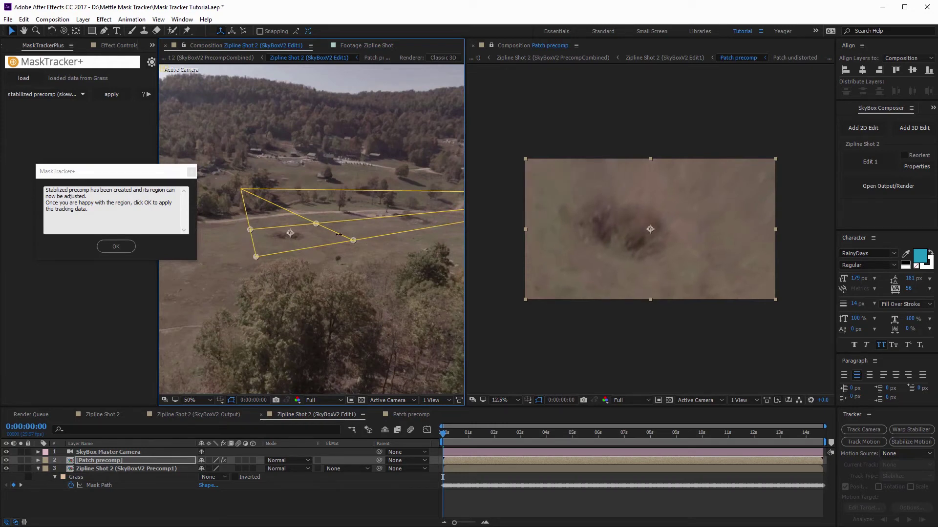
{"action": "left_click_drag", "start_coordinate": [338, 234], "coordinate": [331, 235]}
{"action": "left_click_drag", "start_coordinate": [273, 227], "coordinate": [273, 226]}
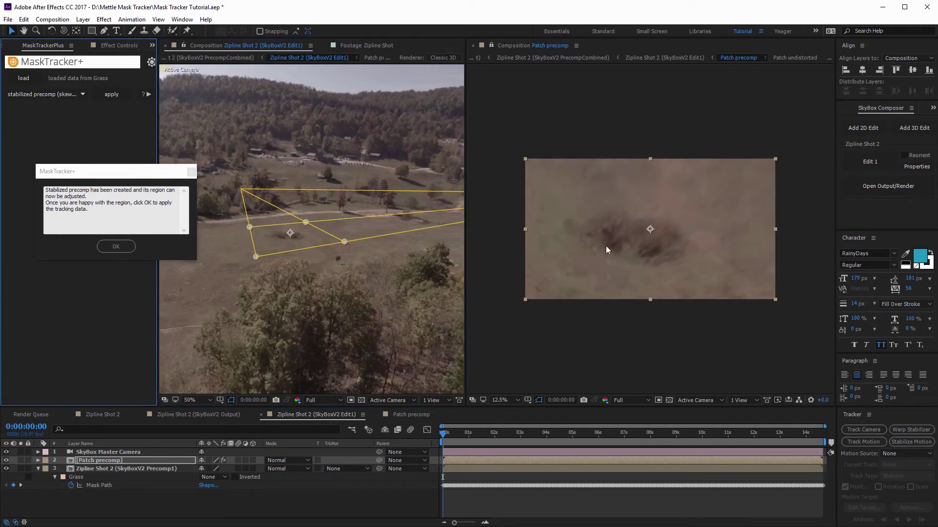
{"action": "left_click", "coordinate": [473, 46]}
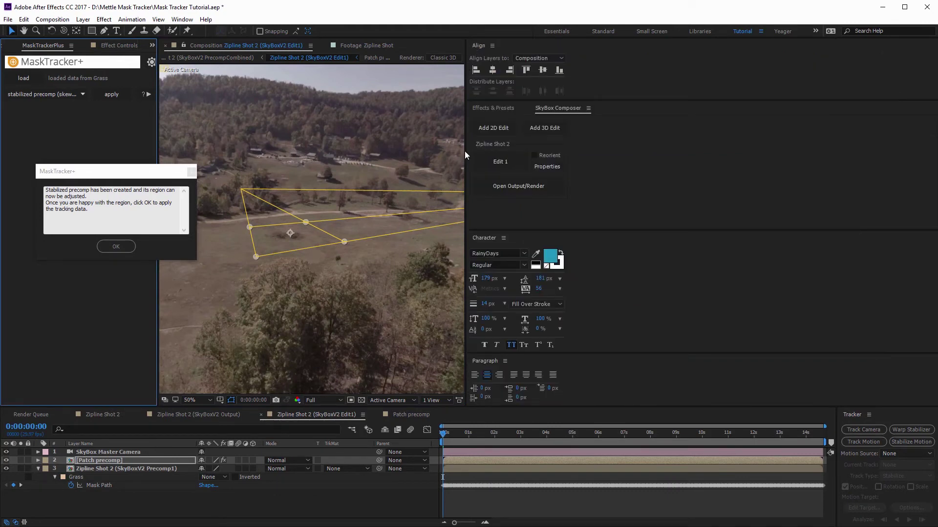
Step: Widen the composition viewer, accept the adjusted stabilized region to apply its tracking data, and scrub the edit to check the region's movement
{"action": "left_click_drag", "start_coordinate": [464, 151], "coordinate": [782, 190]}
{"action": "left_click_drag", "start_coordinate": [113, 173], "coordinate": [277, 202]}
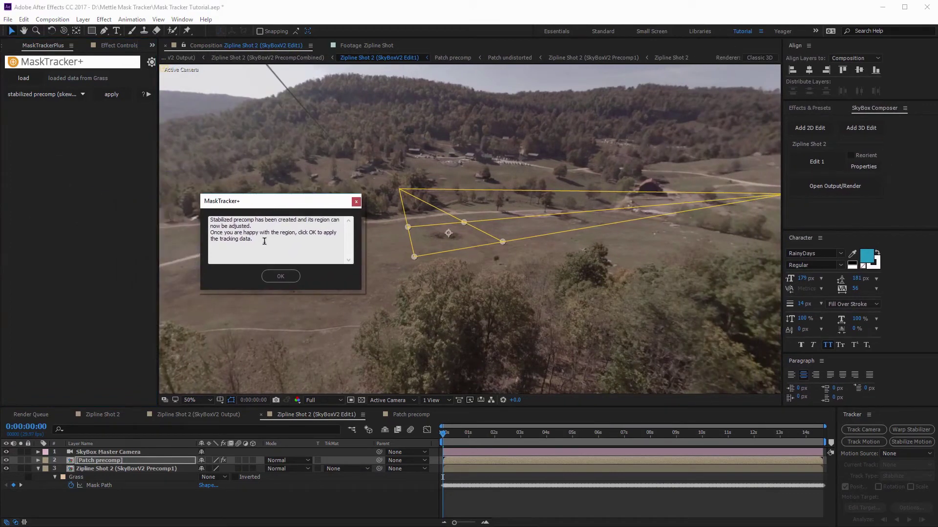
{"action": "left_click", "coordinate": [281, 277]}
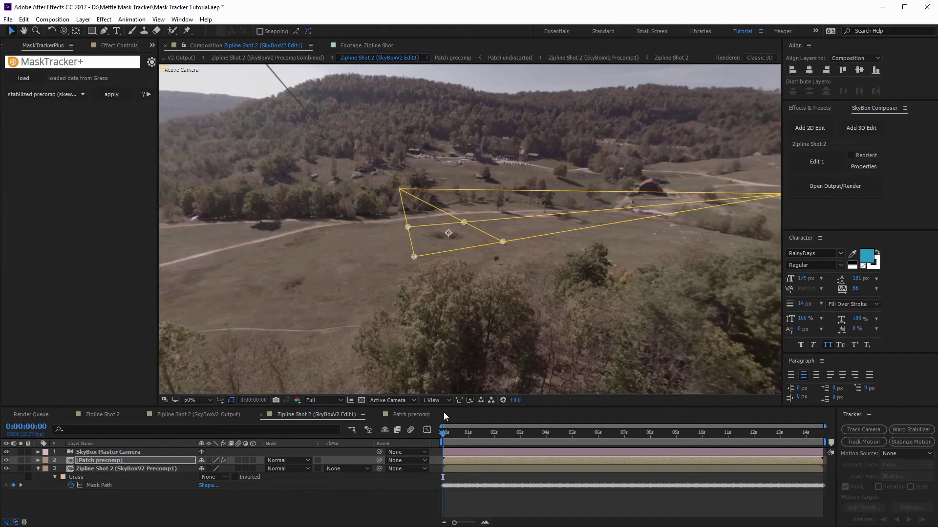
{"action": "left_click_drag", "start_coordinate": [444, 436], "coordinate": [614, 445]}
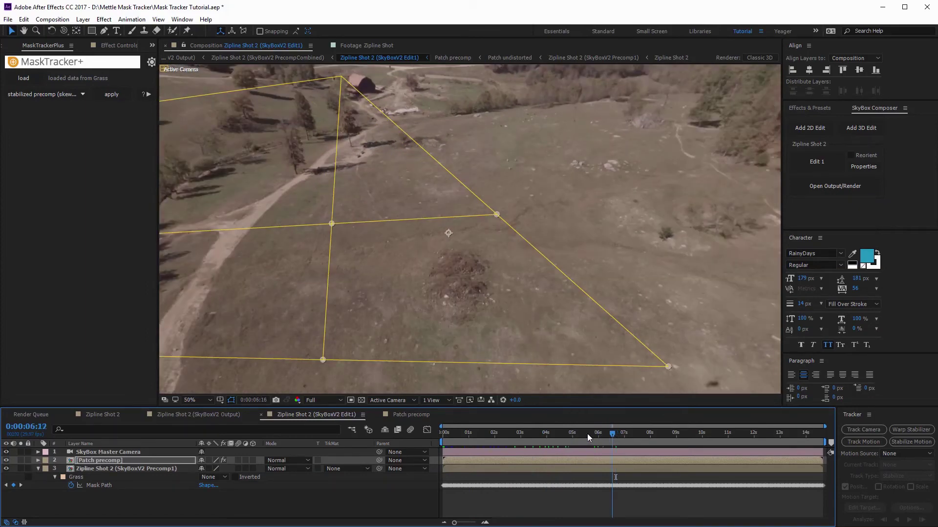
{"action": "key", "text": "Home"}
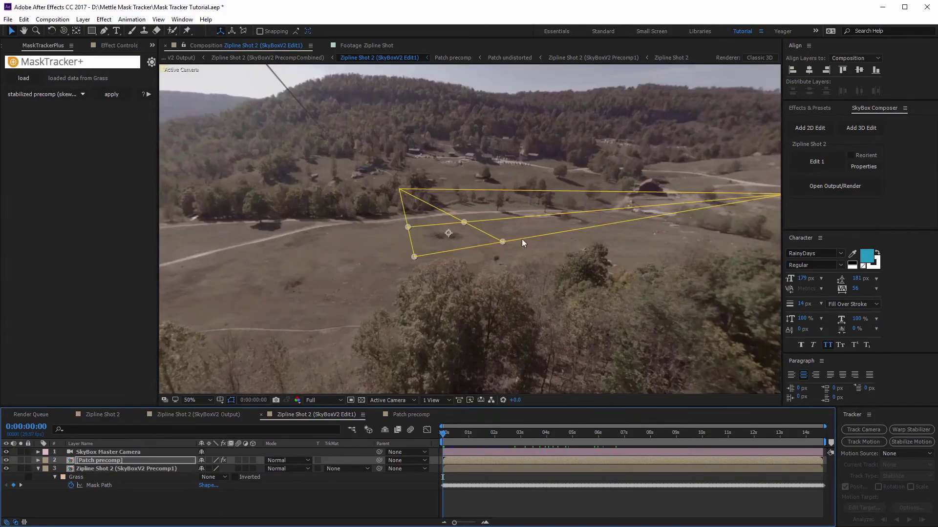
Step: Open Patch precomp, find a sharp frame at 0:00:05:13, and show the Patch undistorted layer in its own Layer viewer
{"action": "double_click", "coordinate": [97, 461]}
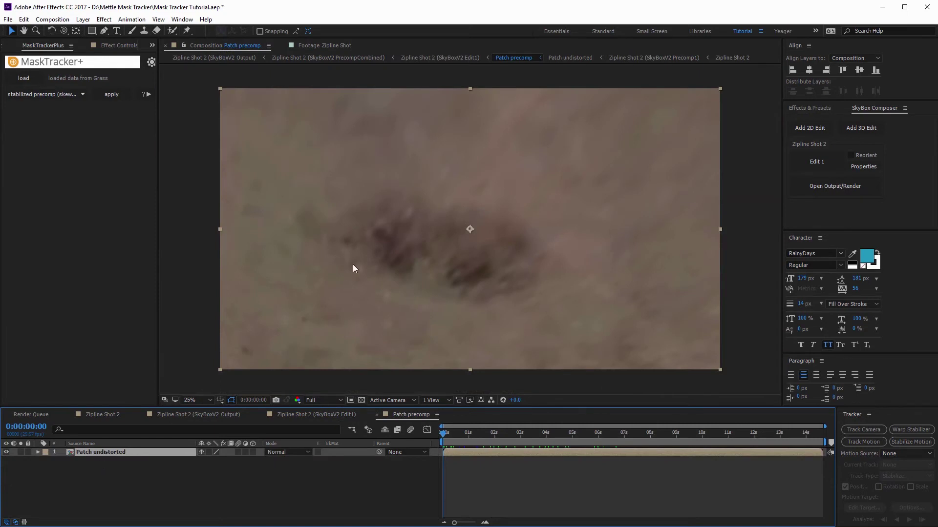
{"action": "left_click_drag", "start_coordinate": [442, 433], "coordinate": [555, 435]}
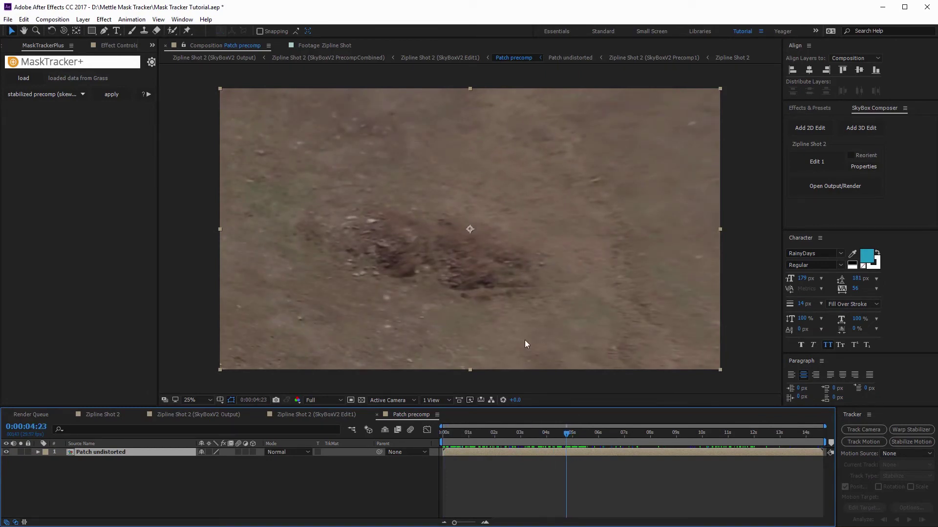
{"action": "left_click_drag", "start_coordinate": [565, 438], "coordinate": [584, 438]}
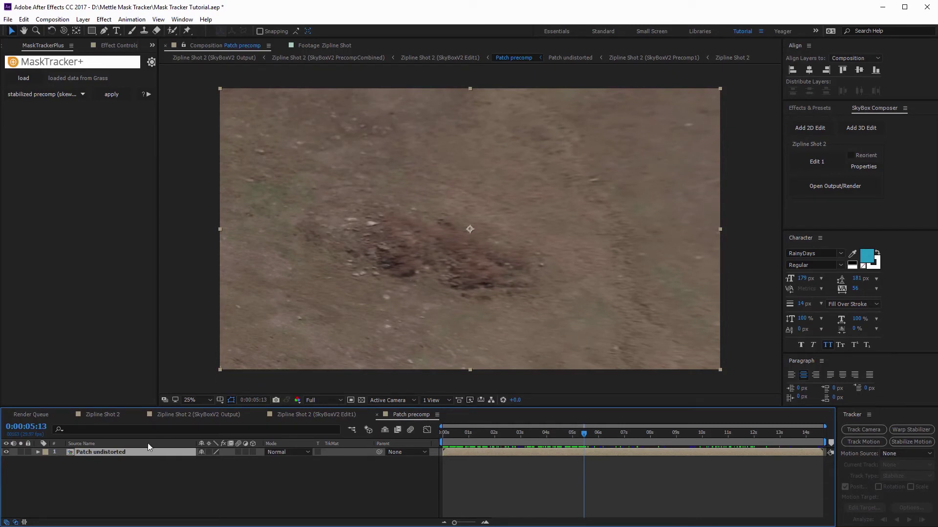
{"action": "right_click", "coordinate": [125, 453]}
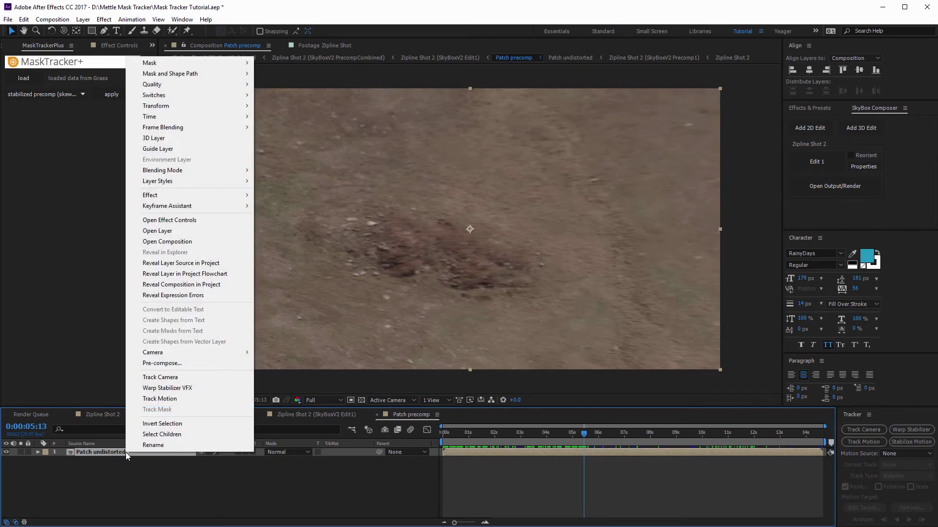
{"action": "left_click", "coordinate": [173, 232]}
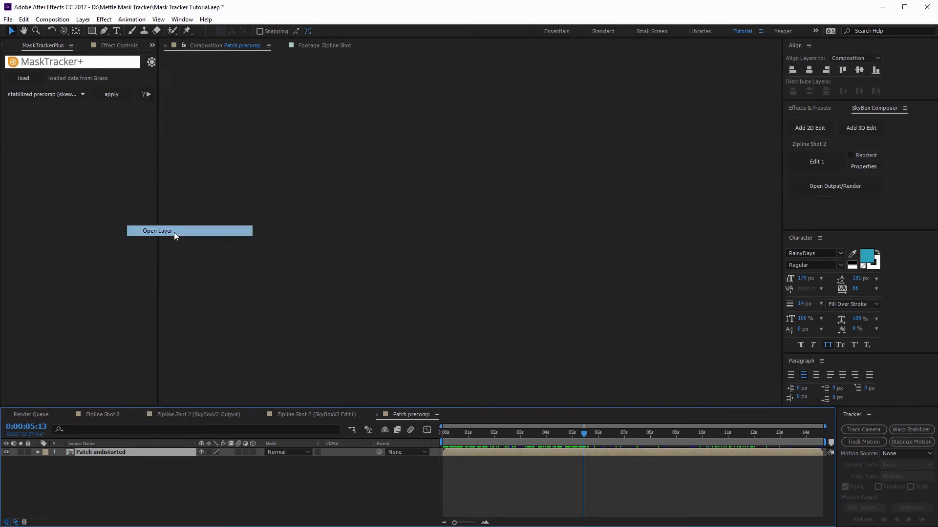
{"action": "key", "text": "period"}
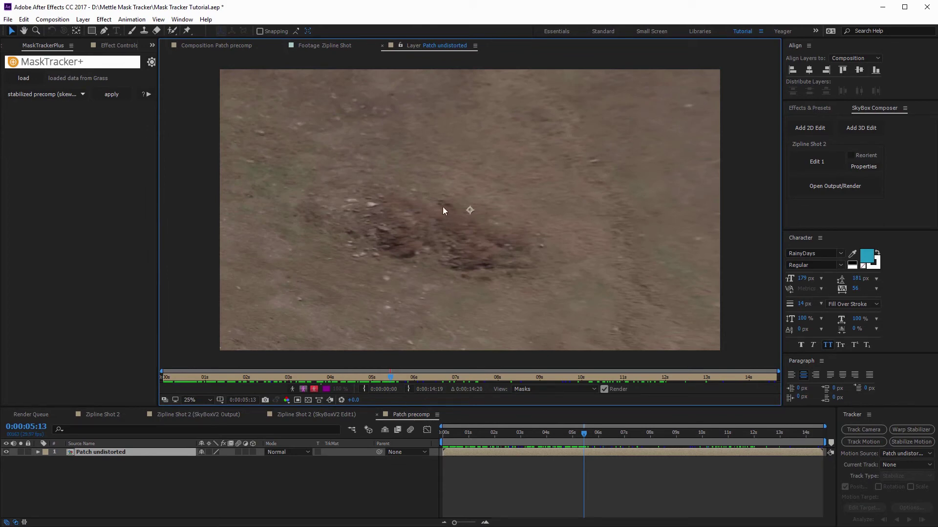
Step: Using the Clone Stamp with a 364 px brush, cover the right half and upper left of the dark patch with clean ground
{"action": "left_click", "coordinate": [144, 32]}
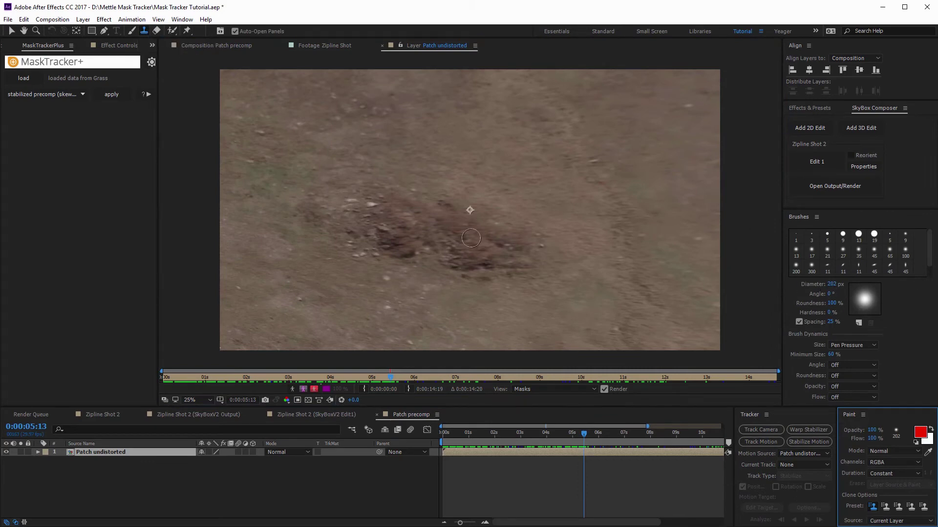
{"action": "left_click_drag", "start_coordinate": [833, 285], "coordinate": [854, 282]}
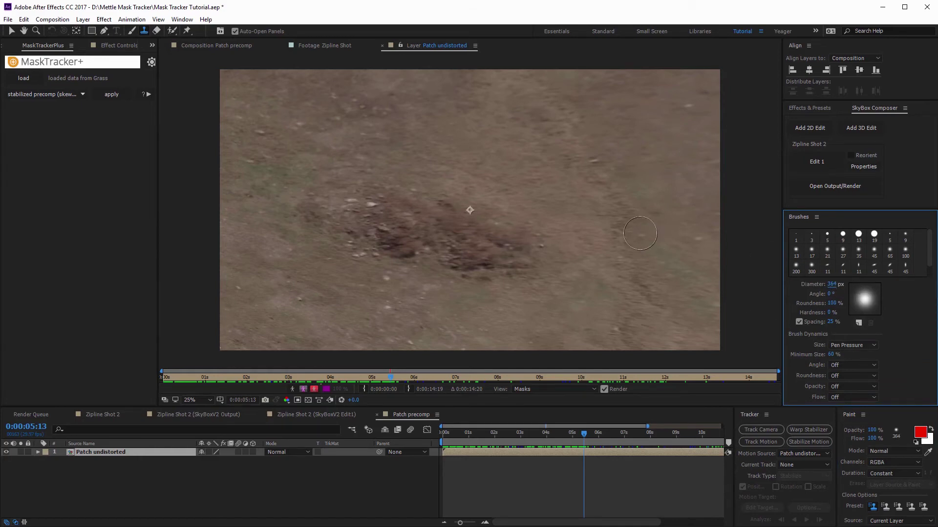
{"action": "left_click", "coordinate": [645, 151], "text": "alt"}
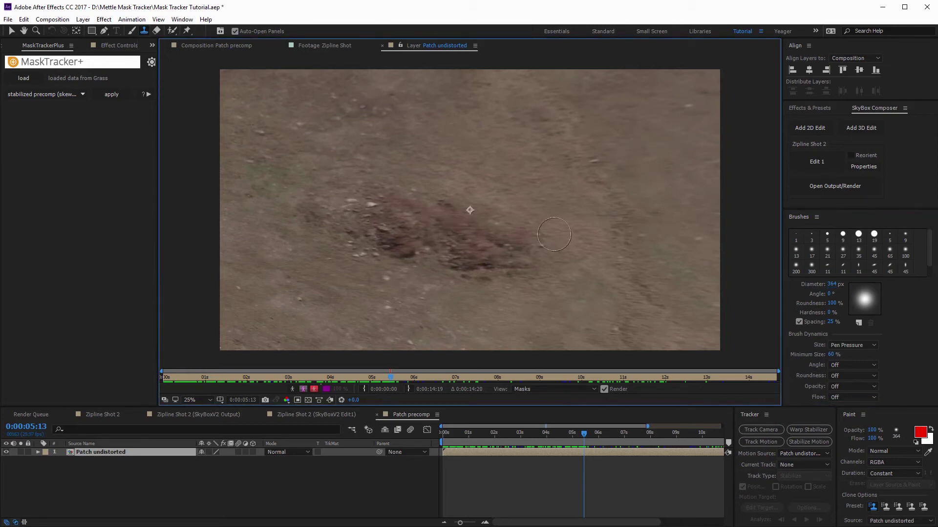
{"action": "mouse_move", "coordinate": [545, 233]}
{"action": "left_mouse_down"}
{"action": "mouse_move", "coordinate": [505, 278]}
{"action": "mouse_move", "coordinate": [505, 223]}
{"action": "mouse_move", "coordinate": [451, 274]}
{"action": "mouse_move", "coordinate": [466, 204]}
{"action": "mouse_move", "coordinate": [440, 229]}
{"action": "left_mouse_up"}
{"action": "mouse_move", "coordinate": [539, 268]}
{"action": "left_mouse_down"}
{"action": "mouse_move", "coordinate": [500, 198]}
{"action": "mouse_move", "coordinate": [503, 239]}
{"action": "mouse_move", "coordinate": [455, 258]}
{"action": "left_mouse_up"}
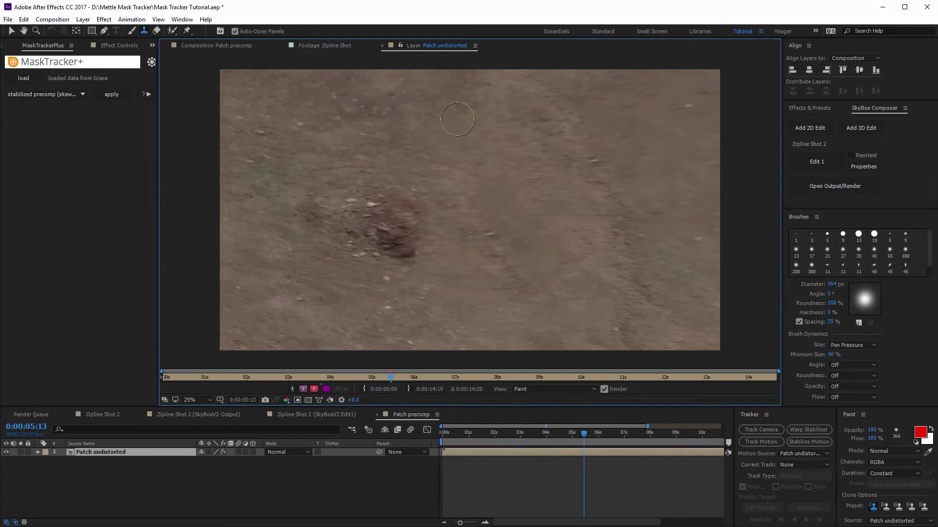
{"action": "mouse_move", "coordinate": [359, 164]}
{"action": "left_mouse_down"}
{"action": "mouse_move", "coordinate": [367, 208]}
{"action": "mouse_move", "coordinate": [408, 232]}
{"action": "mouse_move", "coordinate": [380, 189]}
{"action": "left_mouse_up"}
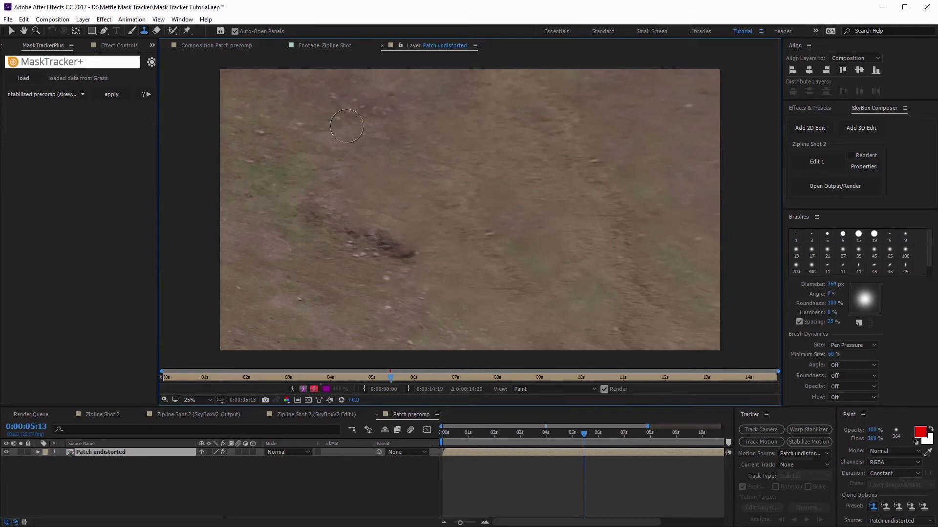
Step: Clone nearby ground from several sample points over the remaining dark area and blend the repaired left and middle parts
{"action": "left_click", "coordinate": [288, 127], "text": "alt"}
{"action": "left_click", "coordinate": [281, 296], "text": "alt"}
{"action": "mouse_move", "coordinate": [361, 215]}
{"action": "left_mouse_down"}
{"action": "mouse_move", "coordinate": [408, 249]}
{"action": "mouse_move", "coordinate": [372, 220]}
{"action": "mouse_move", "coordinate": [410, 251]}
{"action": "mouse_move", "coordinate": [395, 223]}
{"action": "mouse_move", "coordinate": [330, 246]}
{"action": "mouse_move", "coordinate": [403, 258]}
{"action": "mouse_move", "coordinate": [377, 214]}
{"action": "mouse_move", "coordinate": [295, 232]}
{"action": "left_mouse_up"}
{"action": "left_click", "coordinate": [292, 229], "text": "alt"}
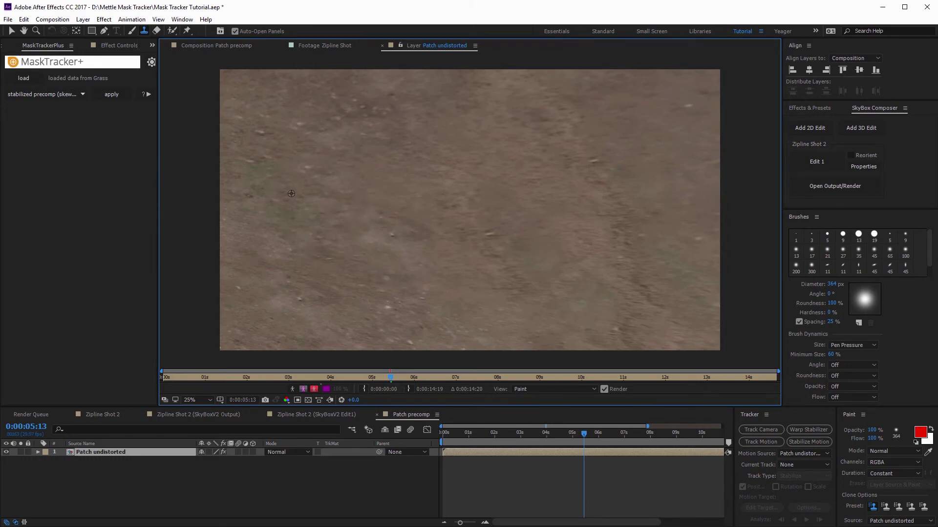
{"action": "mouse_move", "coordinate": [379, 238]}
{"action": "left_mouse_down"}
{"action": "mouse_move", "coordinate": [396, 215]}
{"action": "mouse_move", "coordinate": [405, 244]}
{"action": "mouse_move", "coordinate": [426, 252]}
{"action": "mouse_move", "coordinate": [420, 224]}
{"action": "mouse_move", "coordinate": [437, 257]}
{"action": "mouse_move", "coordinate": [475, 238]}
{"action": "left_mouse_up"}
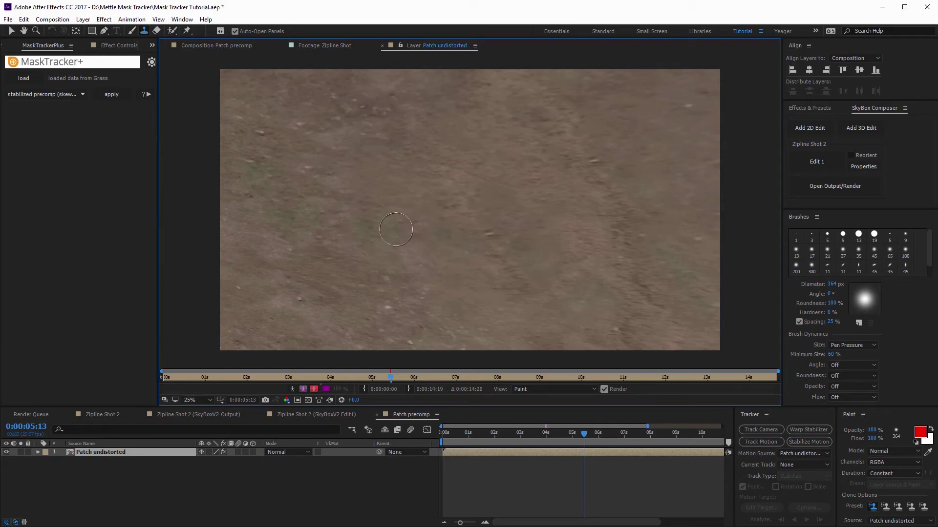
{"action": "left_click", "coordinate": [472, 119], "text": "alt"}
{"action": "mouse_move", "coordinate": [432, 198]}
{"action": "left_mouse_down"}
{"action": "mouse_move", "coordinate": [412, 213]}
{"action": "mouse_move", "coordinate": [513, 263]}
{"action": "mouse_move", "coordinate": [439, 254]}
{"action": "mouse_move", "coordinate": [382, 221]}
{"action": "left_mouse_up"}
Step: Check frames before the painted one, and extend all clone strokes on Patch undistorted back to the start of the composition
{"action": "mouse_move", "coordinate": [588, 435]}
{"action": "left_mouse_down"}
{"action": "mouse_move", "coordinate": [539, 433]}
{"action": "mouse_move", "coordinate": [648, 438]}
{"action": "mouse_move", "coordinate": [552, 435]}
{"action": "left_mouse_up"}
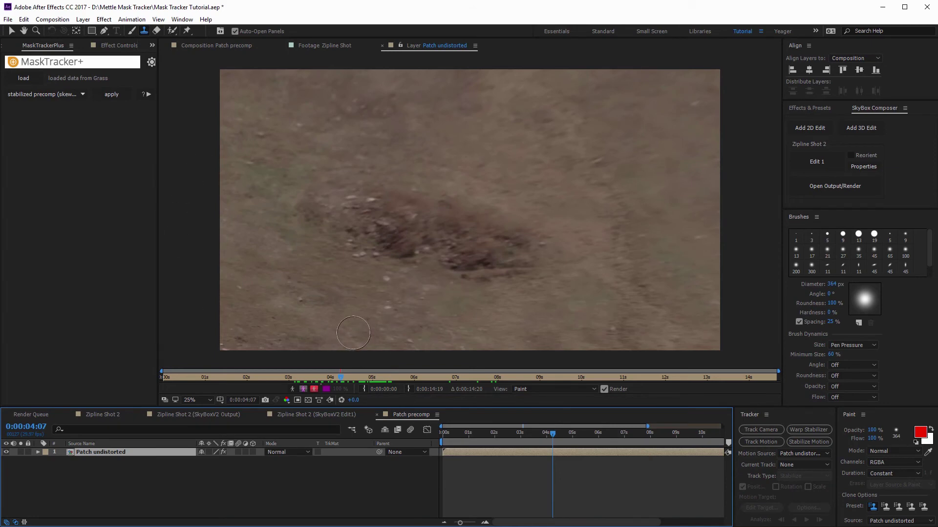
{"action": "left_click_drag", "start_coordinate": [558, 435], "coordinate": [579, 435]}
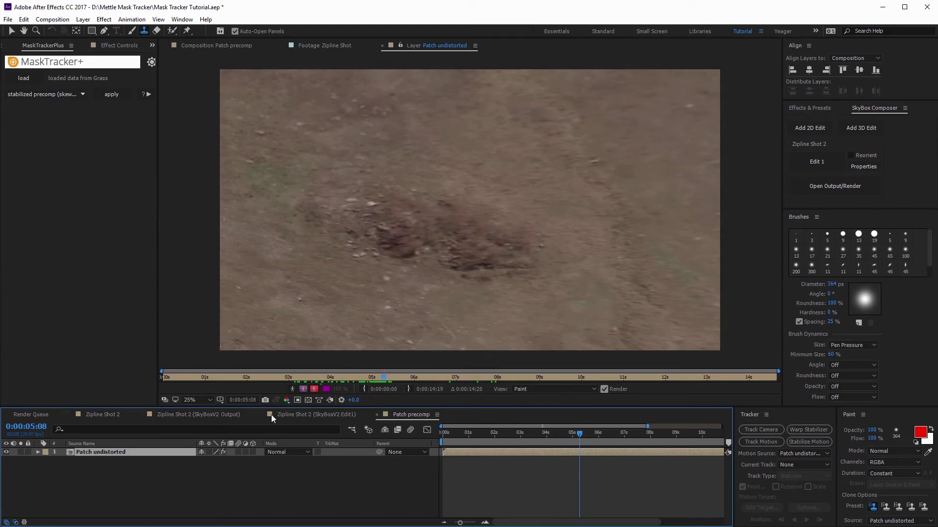
{"action": "left_click", "coordinate": [46, 462]}
{"action": "left_click", "coordinate": [54, 469]}
{"action": "scroll", "coordinate": [93, 481], "scroll_direction": "down", "scroll_amount": 2}
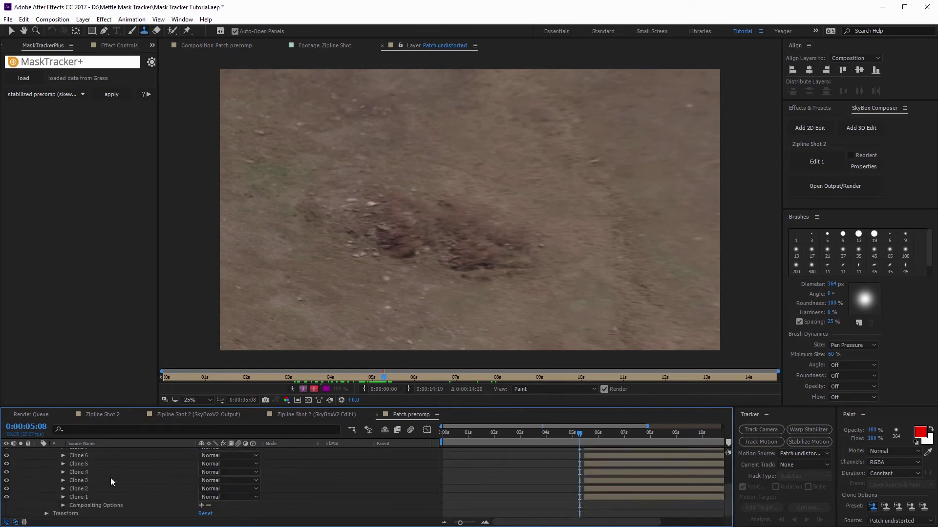
{"action": "scroll", "coordinate": [89, 493], "scroll_direction": "up", "scroll_amount": 2}
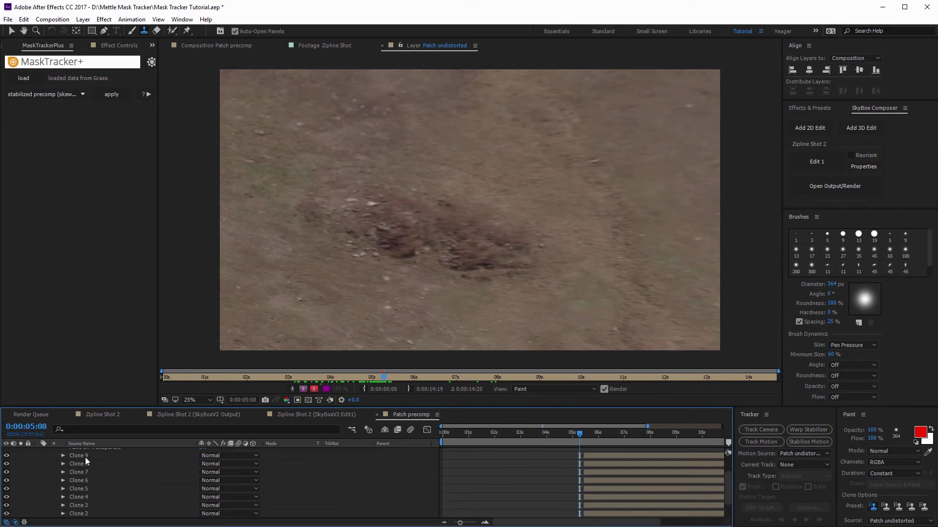
{"action": "key", "text": "ctrl+a"}
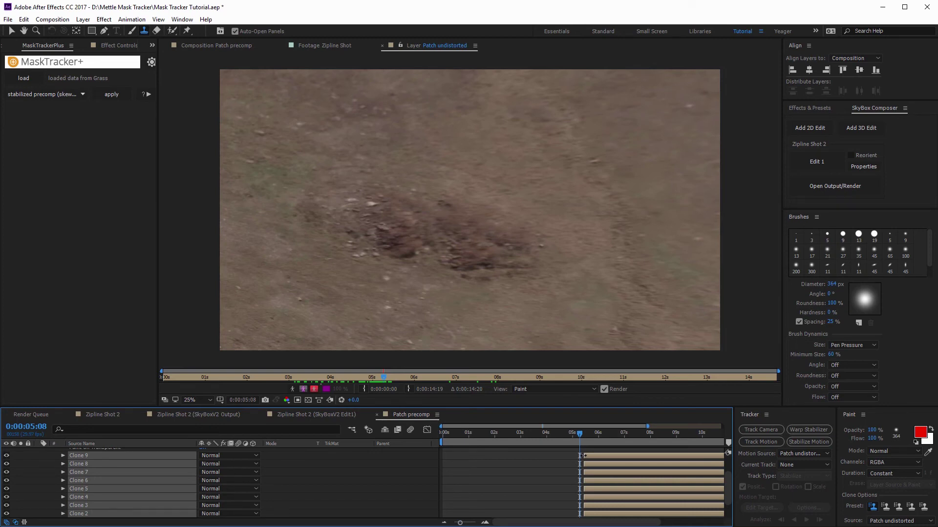
{"action": "mouse_move", "coordinate": [583, 456]}
{"action": "left_mouse_down"}
{"action": "mouse_move", "coordinate": [436, 460]}
{"action": "mouse_move", "coordinate": [443, 435]}
{"action": "left_mouse_up"}
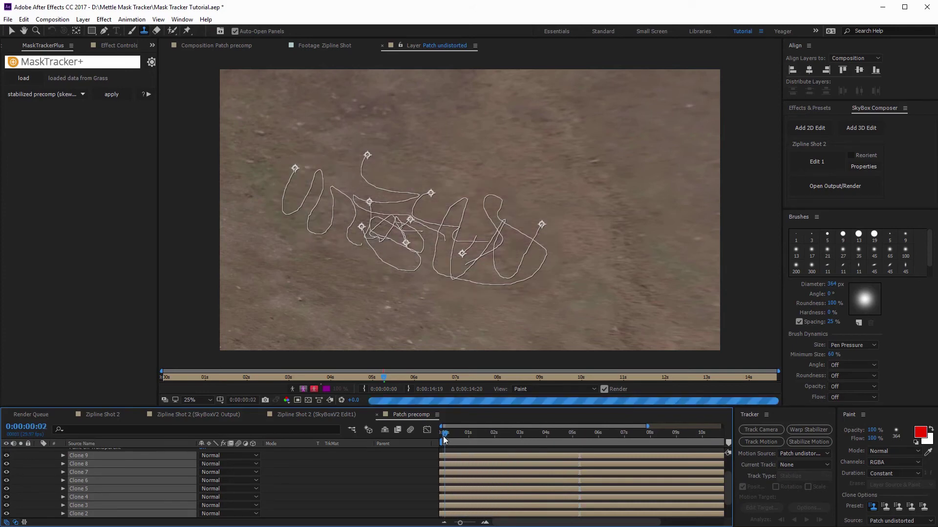
Step: Deselect the clone strokes with the Selection tool active and scrub Patch undistorted to 0:00:06:22 to examine the cleaned ground
{"action": "key", "text": "v"}
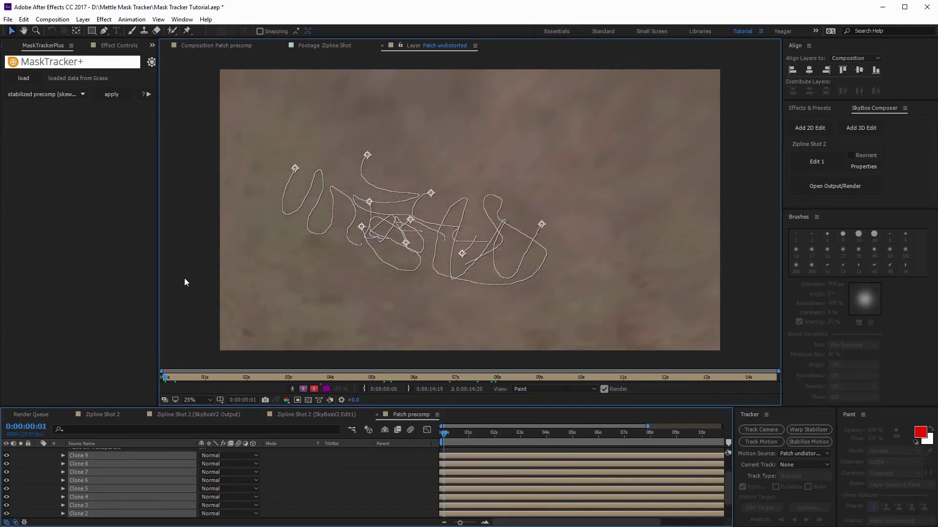
{"action": "left_click", "coordinate": [186, 282]}
{"action": "left_click_drag", "start_coordinate": [456, 433], "coordinate": [617, 441]}
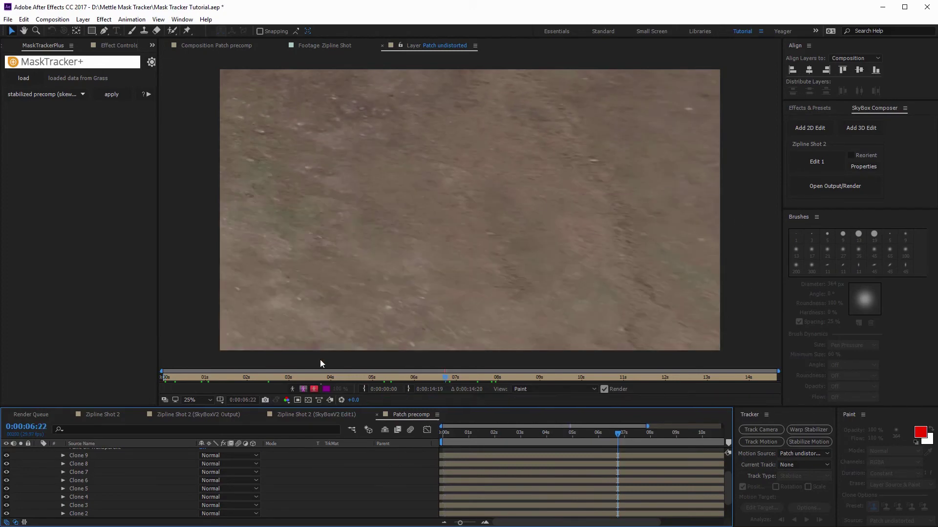
Step: Examine the repair in Zipline Shot 2 (SkyBoxV2 Edit1), scrubbing to 0:00:08:18 and comparing with Patch precomp hidden and shown
{"action": "left_click", "coordinate": [339, 414]}
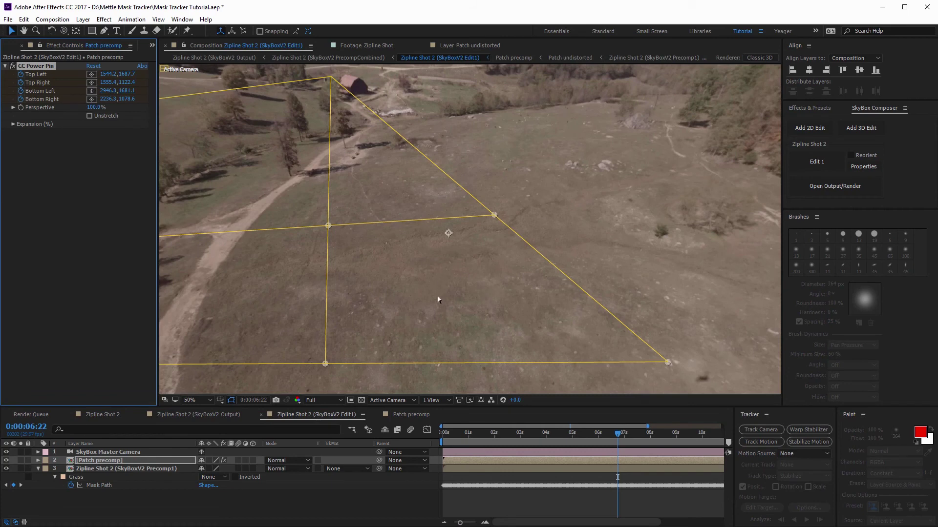
{"action": "left_click", "coordinate": [344, 504]}
{"action": "left_click_drag", "start_coordinate": [618, 435], "coordinate": [645, 429]}
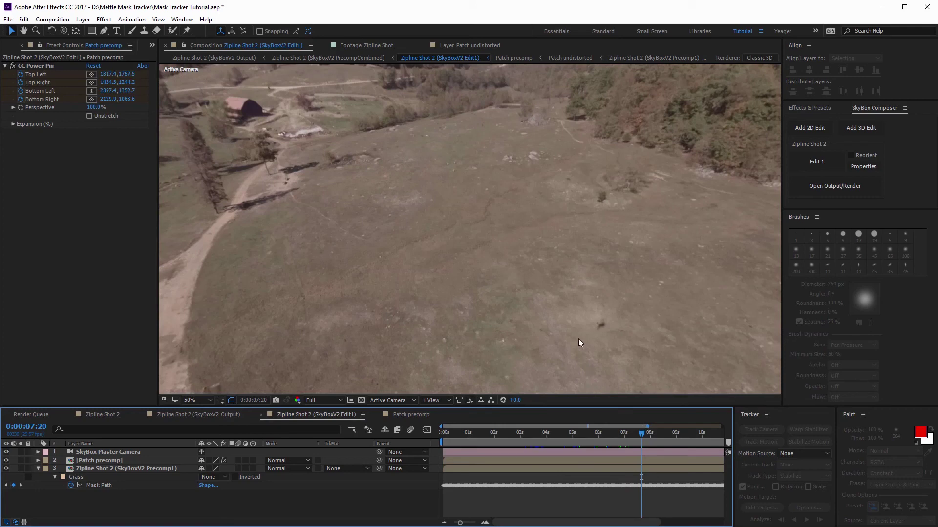
{"action": "left_click", "coordinate": [6, 461]}
{"action": "left_click", "coordinate": [7, 461]}
{"action": "left_click", "coordinate": [7, 461]}
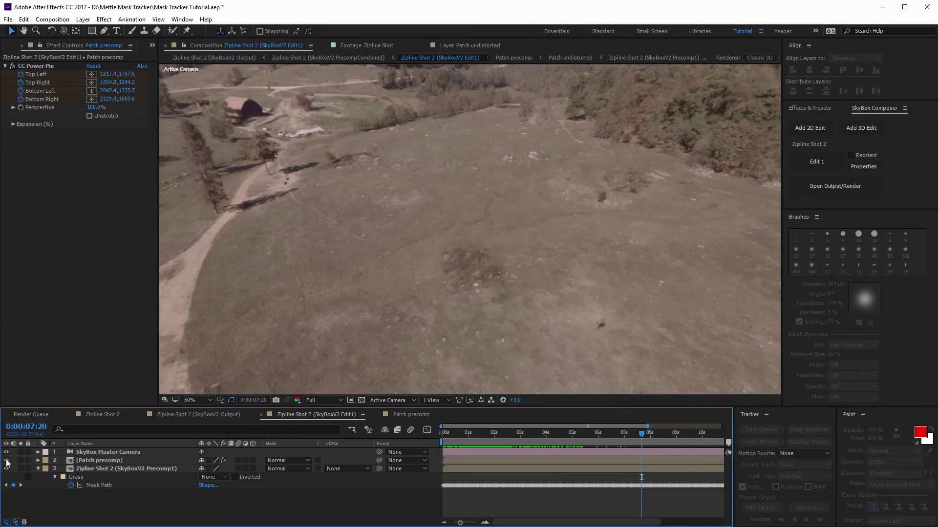
{"action": "left_click", "coordinate": [6, 461]}
{"action": "left_click_drag", "start_coordinate": [644, 434], "coordinate": [665, 435]}
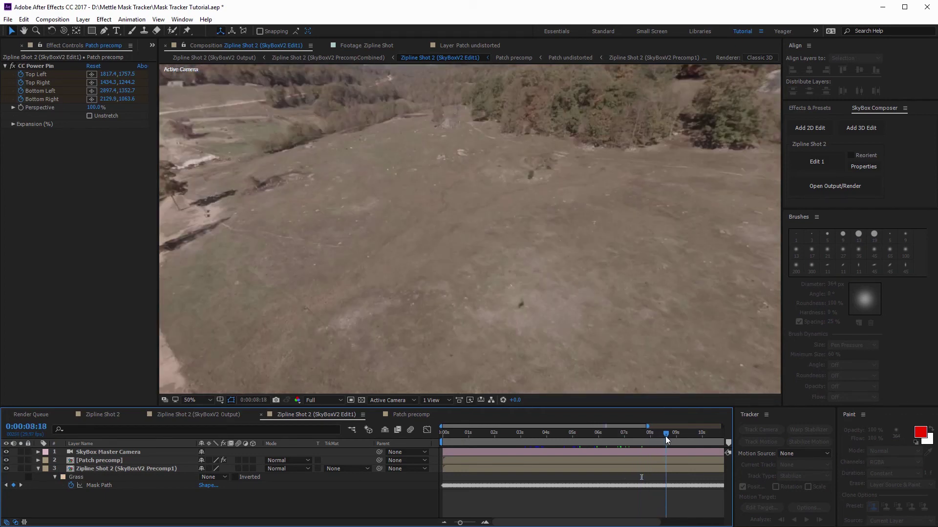
Step: Open the SkyBox output composition and examine the repaired field up close from 0:00:00:00 to 0:00:04:14
{"action": "scroll", "coordinate": [564, 264], "scroll_direction": "down", "scroll_amount": 2}
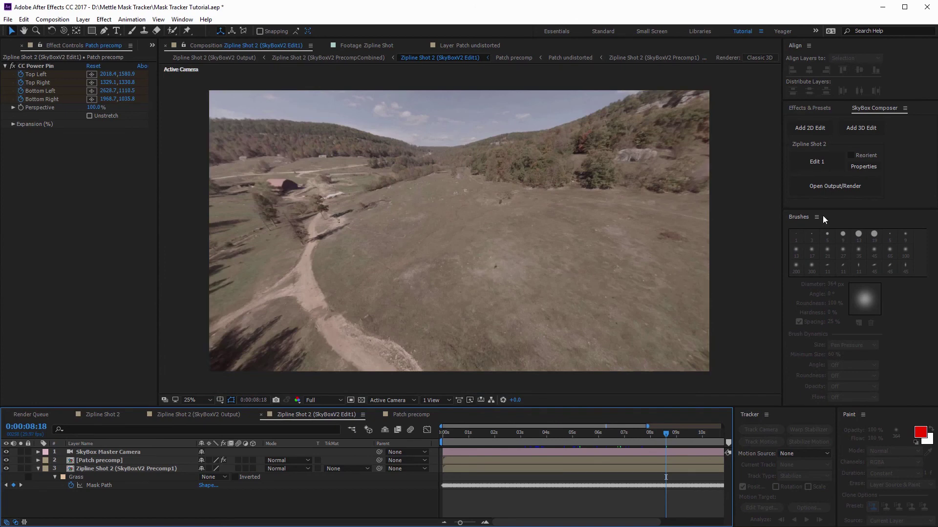
{"action": "left_click", "coordinate": [823, 187]}
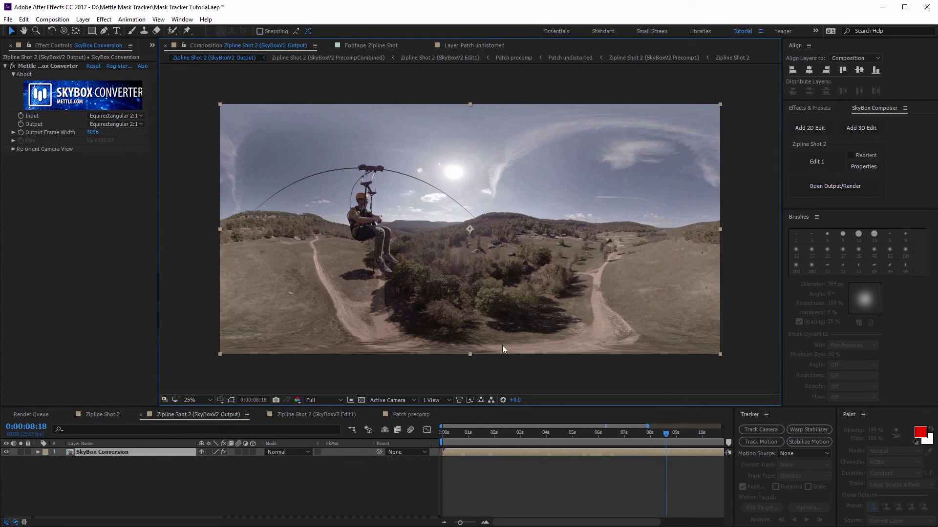
{"action": "left_click_drag", "start_coordinate": [459, 435], "coordinate": [434, 437]}
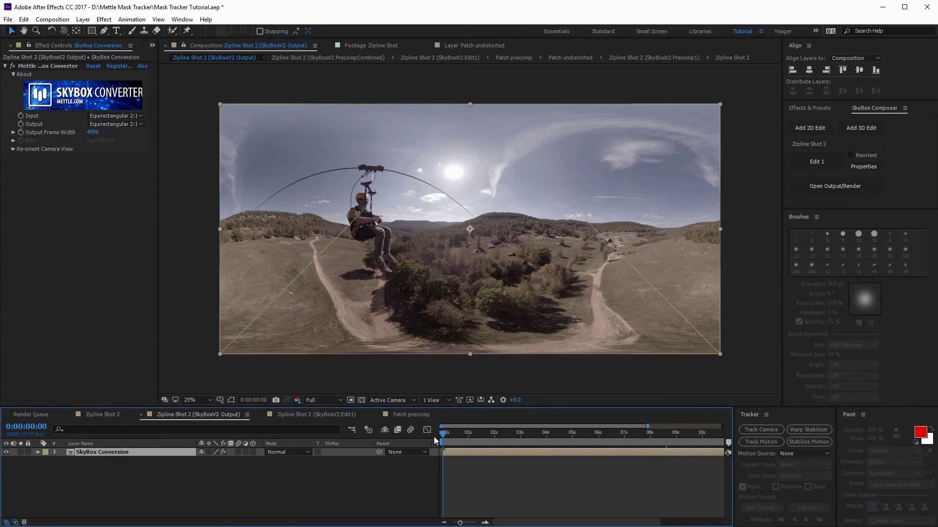
{"action": "scroll", "coordinate": [508, 293], "scroll_direction": "up", "scroll_amount": 4}
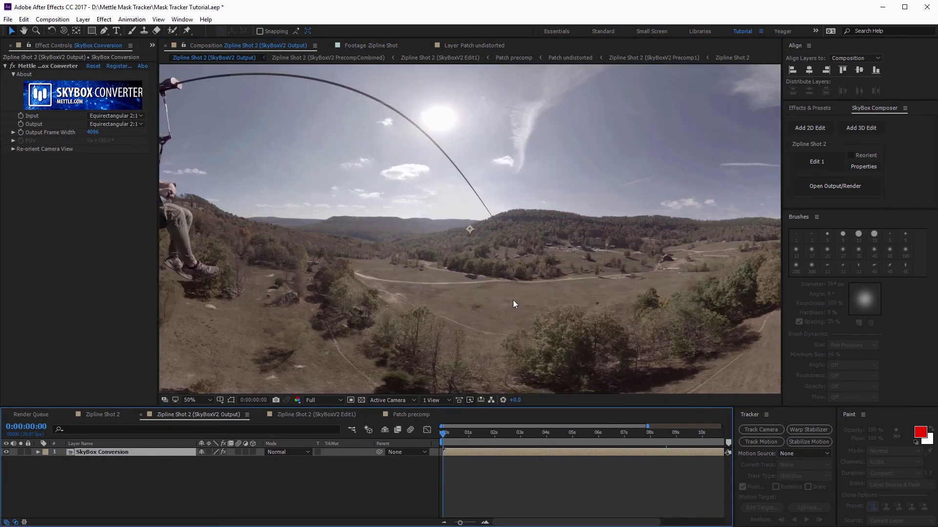
{"action": "scroll", "coordinate": [617, 321], "scroll_direction": "down", "scroll_amount": 5}
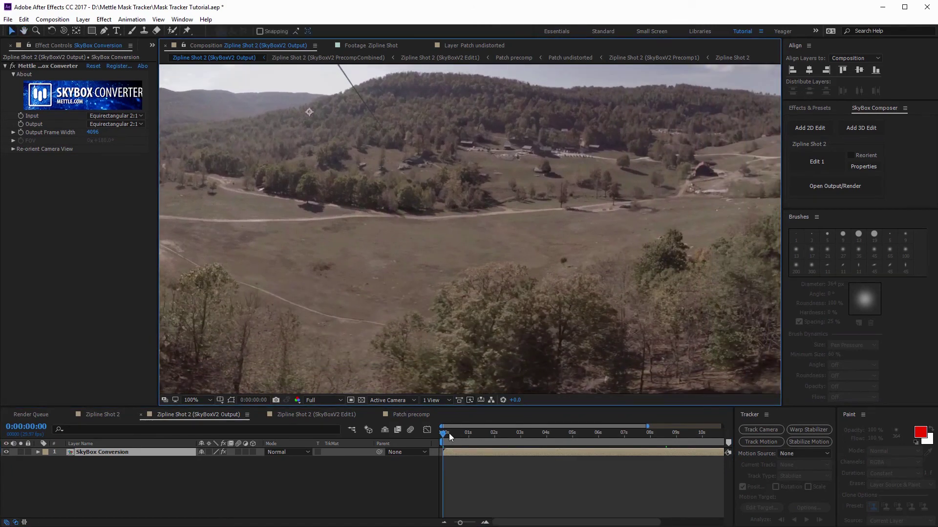
{"action": "left_click_drag", "start_coordinate": [457, 433], "coordinate": [558, 438]}
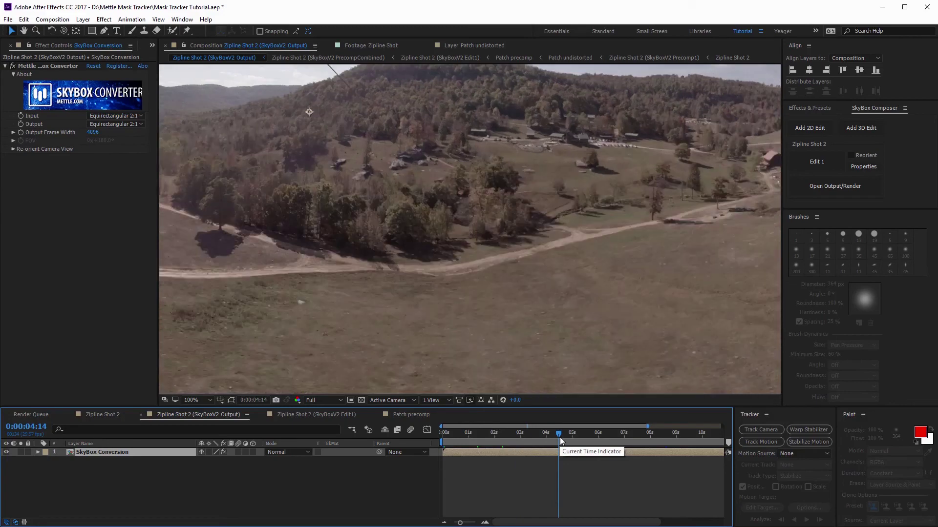
Step: Examine the repaired ground in the SkyBox output, and compare it with the original Zipline Shot footage up close
{"action": "key", "text": "h"}
{"action": "left_click_drag", "start_coordinate": [622, 371], "coordinate": [501, 241]}
{"action": "key", "text": "v"}
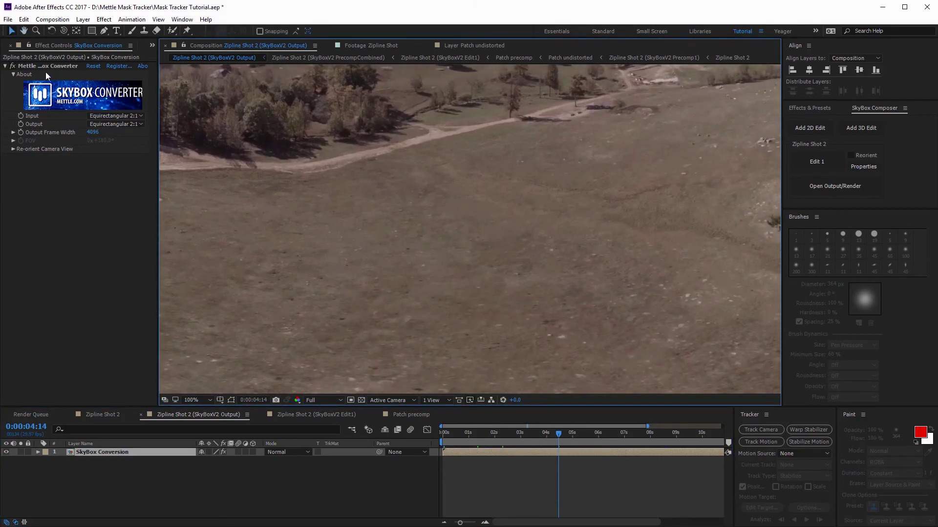
{"action": "left_click", "coordinate": [152, 45]}
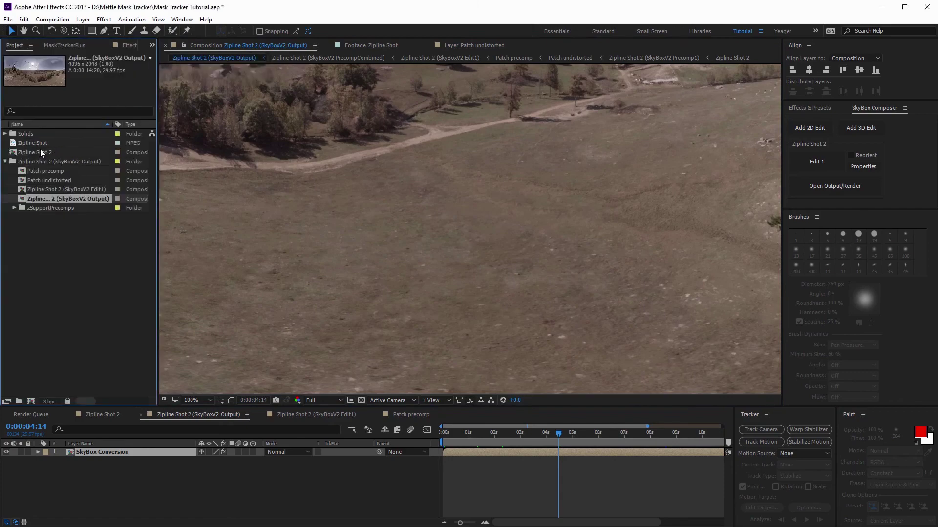
{"action": "double_click", "coordinate": [41, 143]}
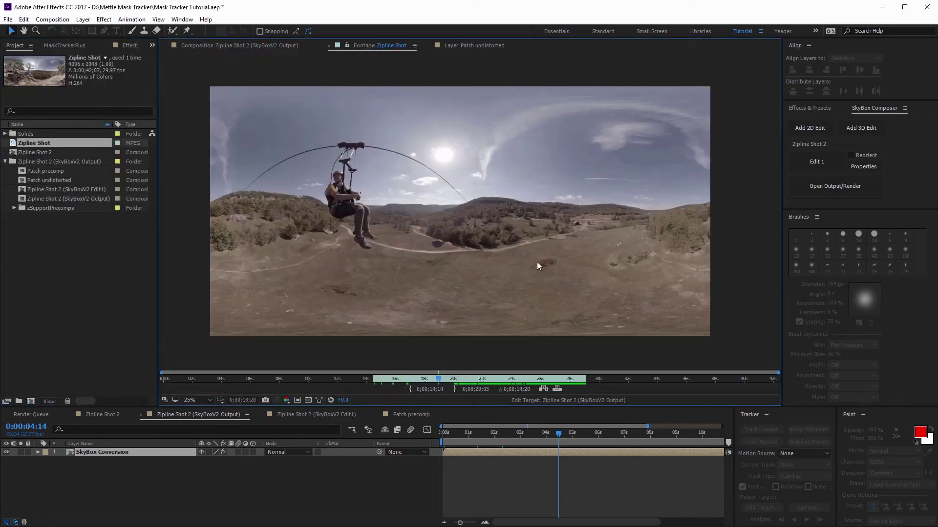
{"action": "key", "text": "period"}
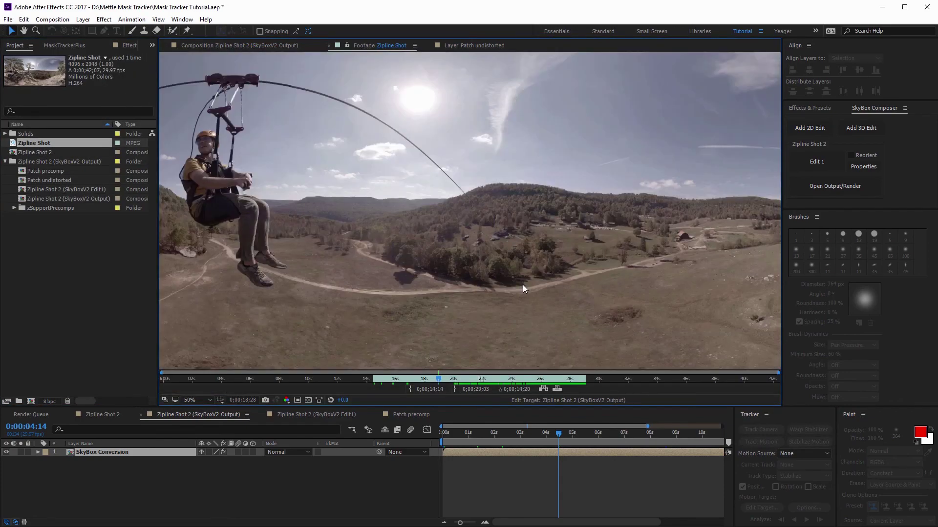
Step: Return to the Zipline Shot 2 (SkyBoxV2 Output) composition and examine the full equirectangular frame
{"action": "left_click", "coordinate": [340, 415]}
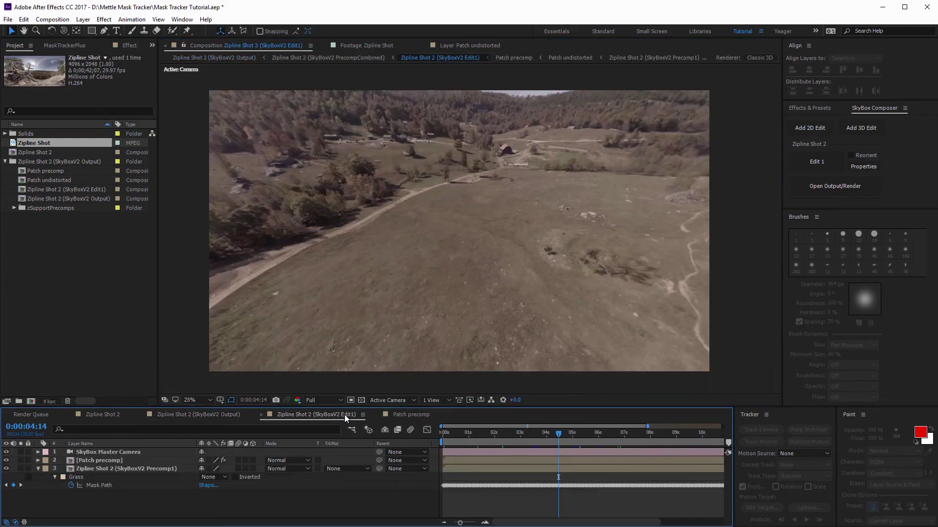
{"action": "left_click", "coordinate": [856, 187]}
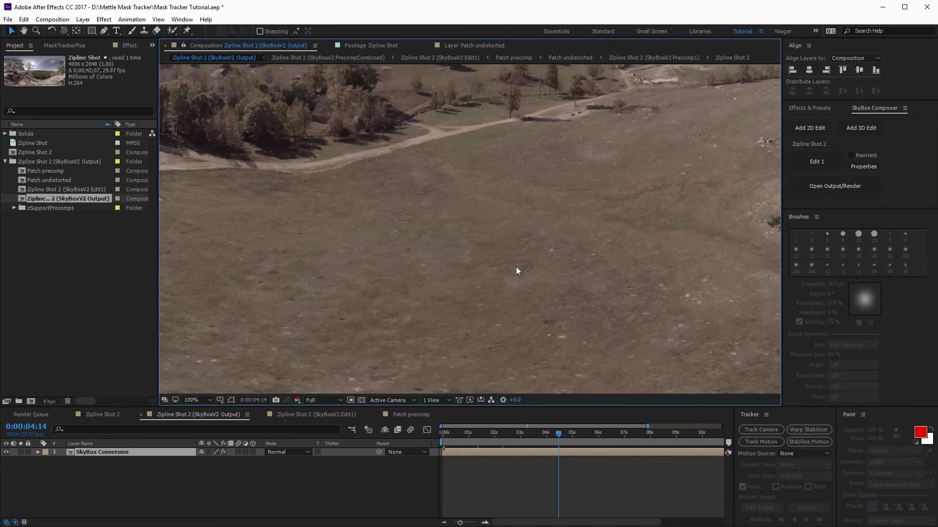
{"action": "scroll", "coordinate": [531, 263], "scroll_direction": "down", "scroll_amount": 2}
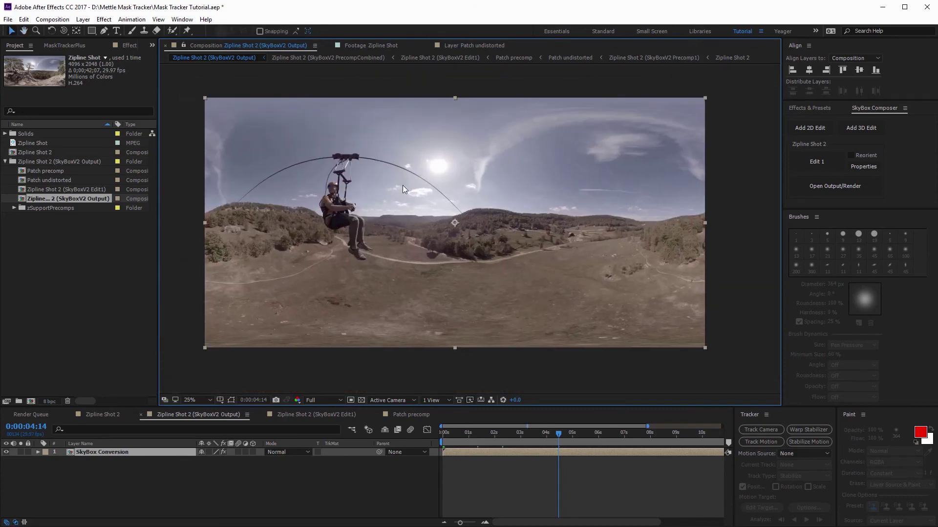
Step: Add the Zipline Shot 2 (SkyBoxV2 Output) composition to the Render Queue
{"action": "left_click", "coordinate": [70, 223]}
{"action": "left_click", "coordinate": [65, 198]}
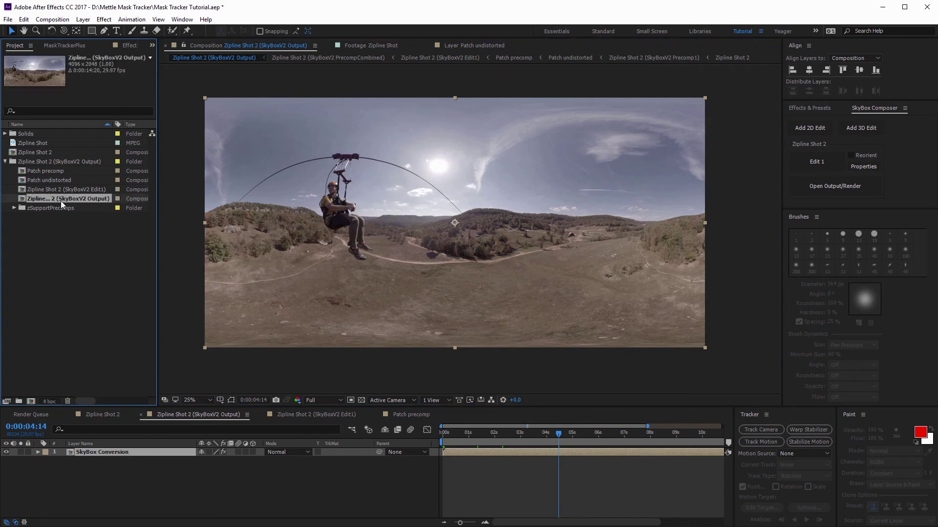
{"action": "left_click", "coordinate": [34, 414]}
{"action": "left_click_drag", "start_coordinate": [71, 198], "coordinate": [122, 494]}
Step: Set the queued item's output module to QuickTime with the Photo - JPEG codec, and start the render
{"action": "left_click", "coordinate": [66, 479]}
{"action": "left_click", "coordinate": [69, 477]}
{"action": "left_click", "coordinate": [341, 120]}
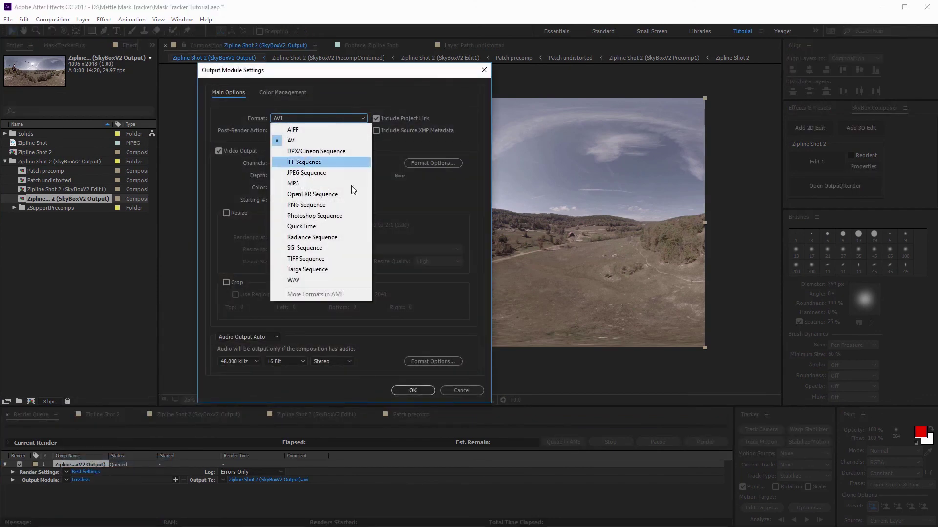
{"action": "left_click", "coordinate": [338, 222]}
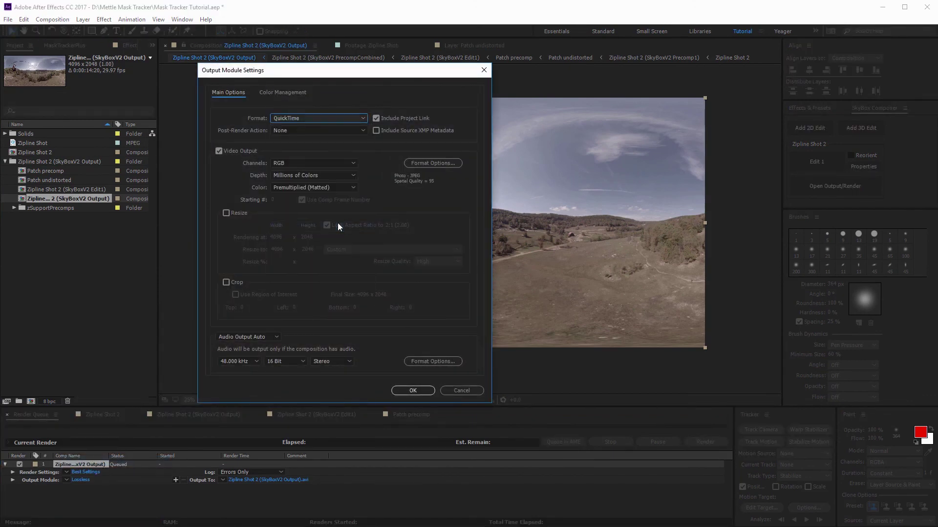
{"action": "left_click", "coordinate": [432, 164]}
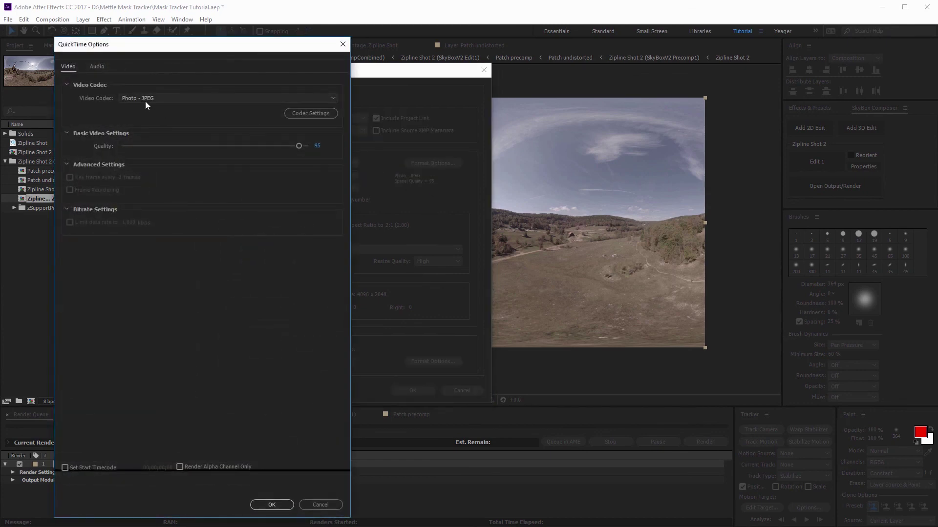
{"action": "left_click", "coordinate": [272, 505]}
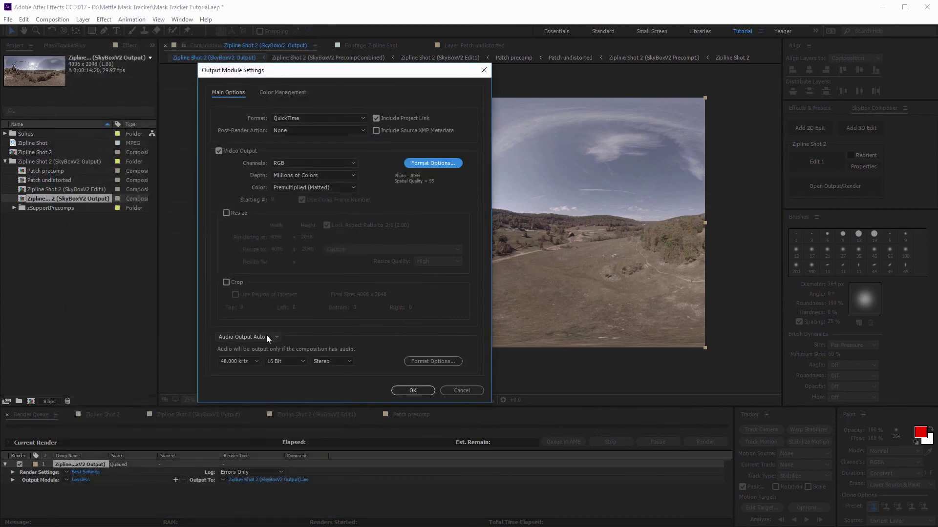
{"action": "left_click", "coordinate": [414, 390]}
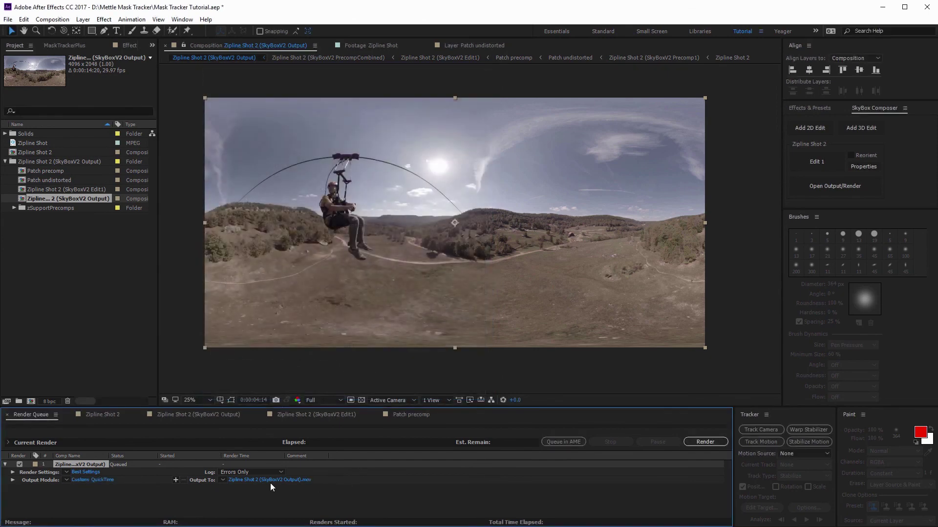
{"action": "left_click", "coordinate": [706, 443]}
Step: Review Patch precomp from SkyBox Edit 1, and scrub the Edit1 composition to 0:00:07:10 to examine the repair
{"action": "left_click", "coordinate": [822, 163]}
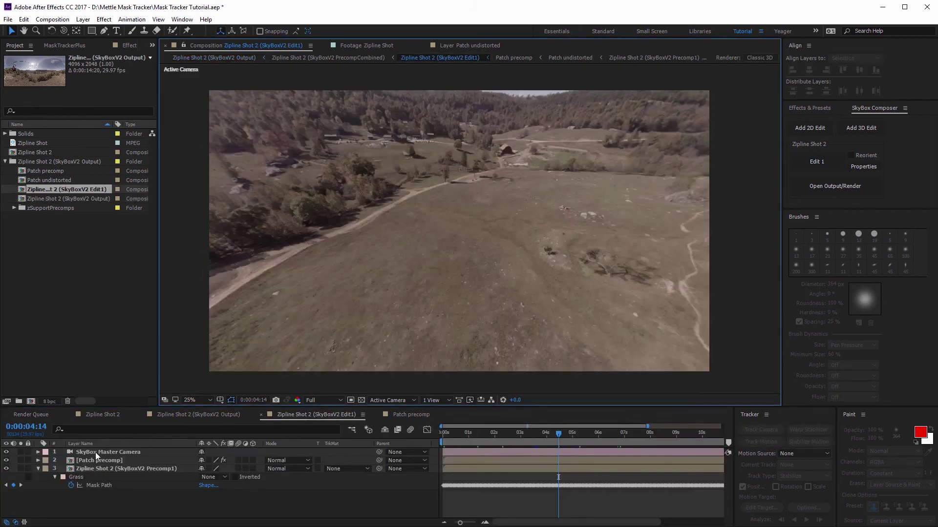
{"action": "double_click", "coordinate": [98, 460]}
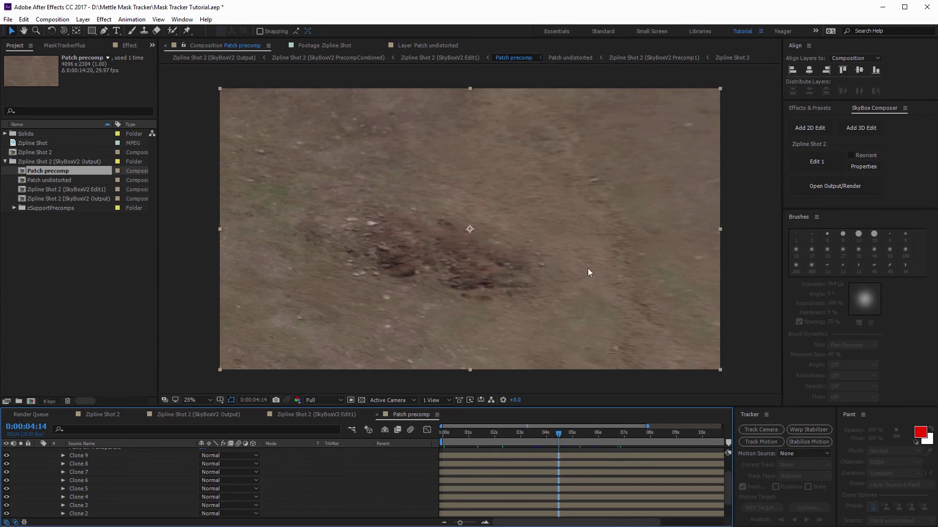
{"action": "left_click", "coordinate": [339, 415]}
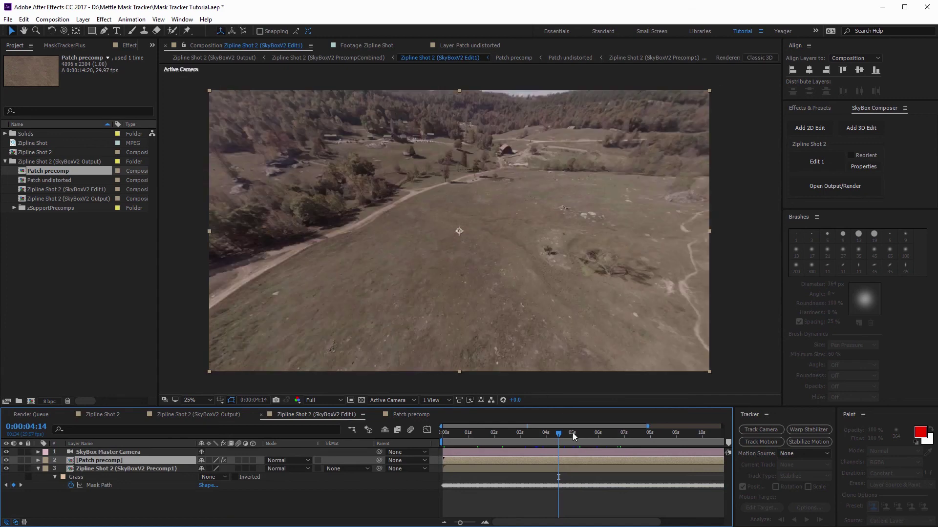
{"action": "left_click_drag", "start_coordinate": [570, 433], "coordinate": [634, 423]}
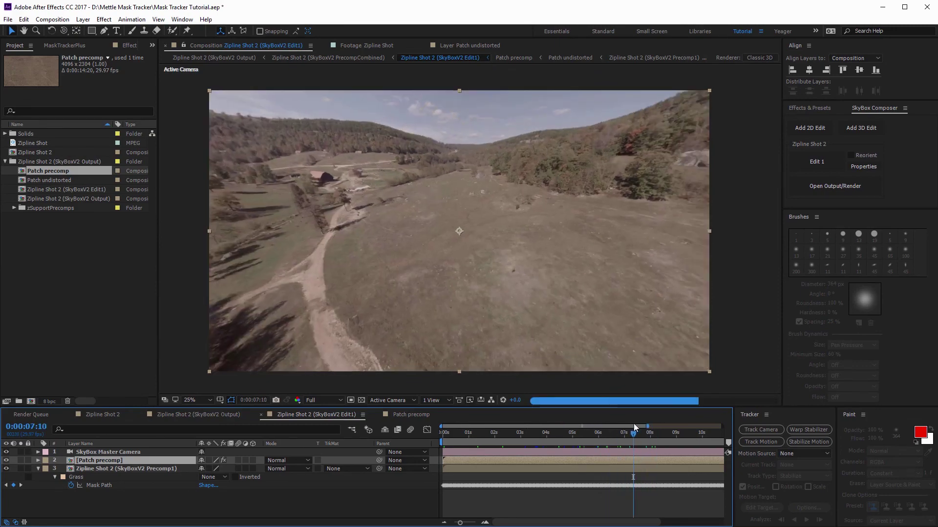